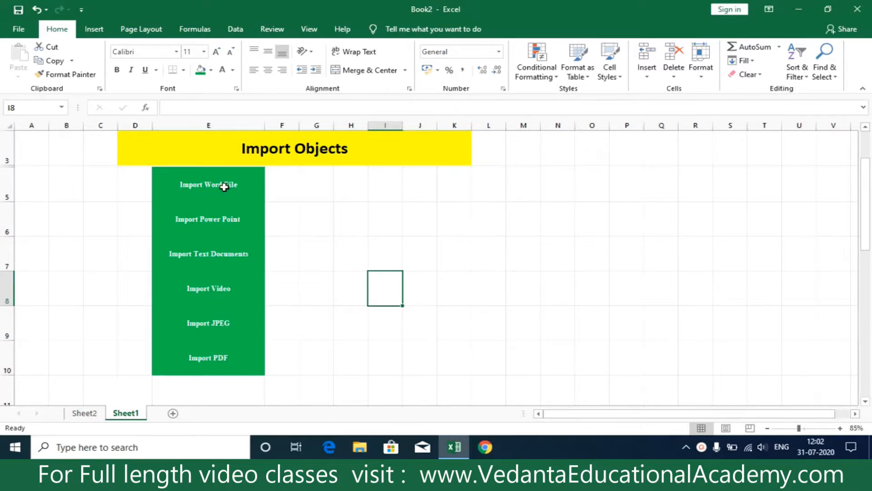
- Select cell H5, then open the ribbon customization options and choose Insert as the main tab to customize
click(347, 188)
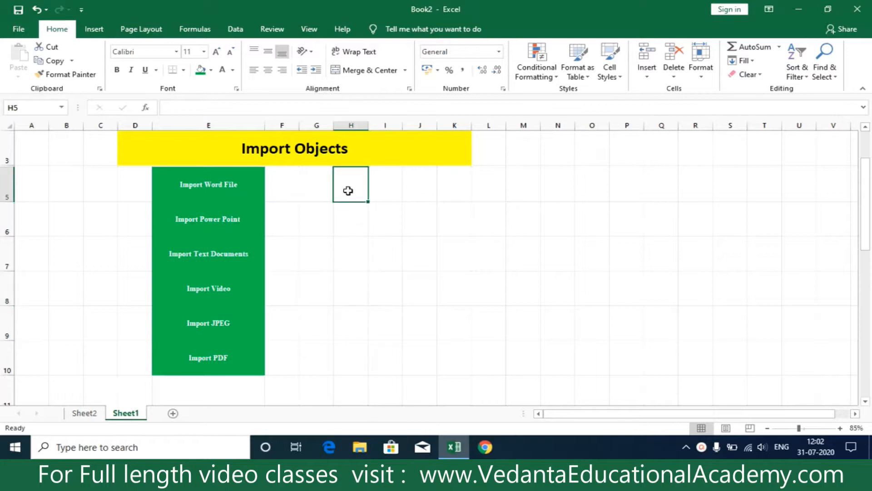
click(94, 30)
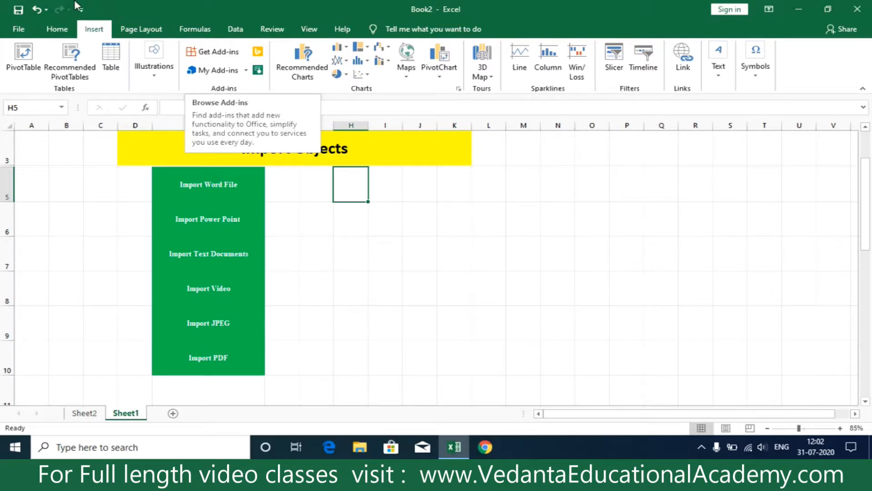
click(18, 30)
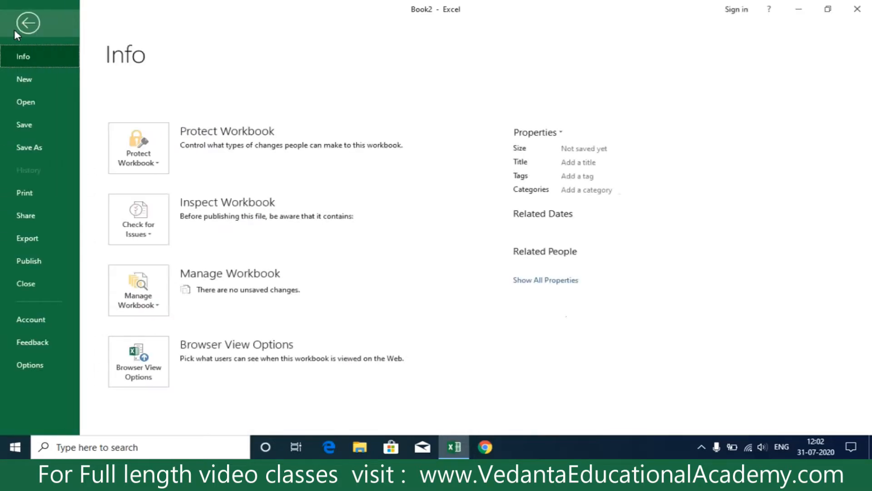
click(32, 363)
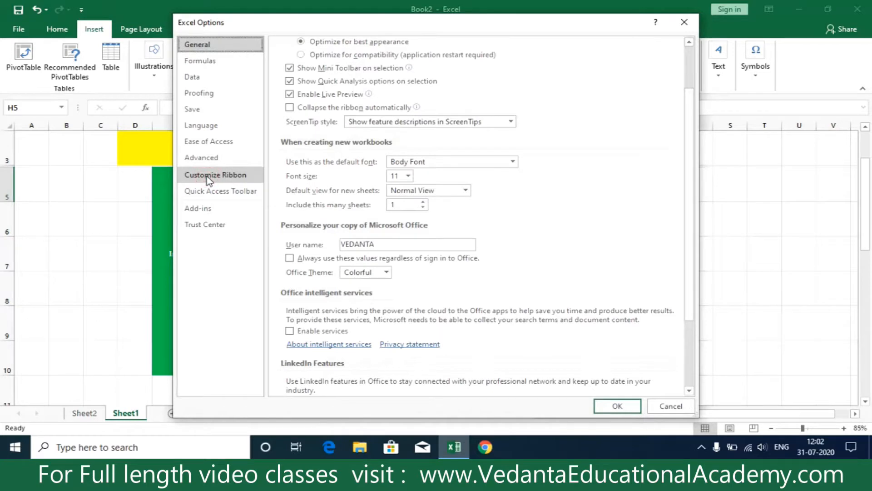
click(206, 175)
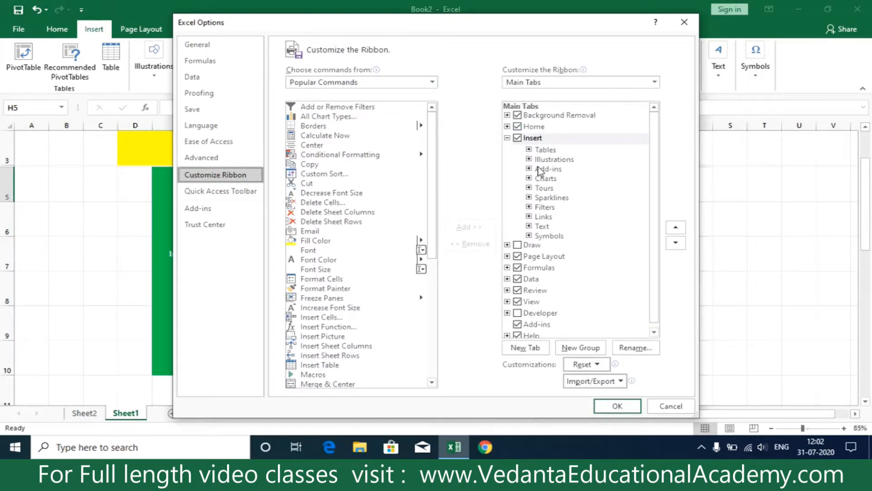
click(530, 138)
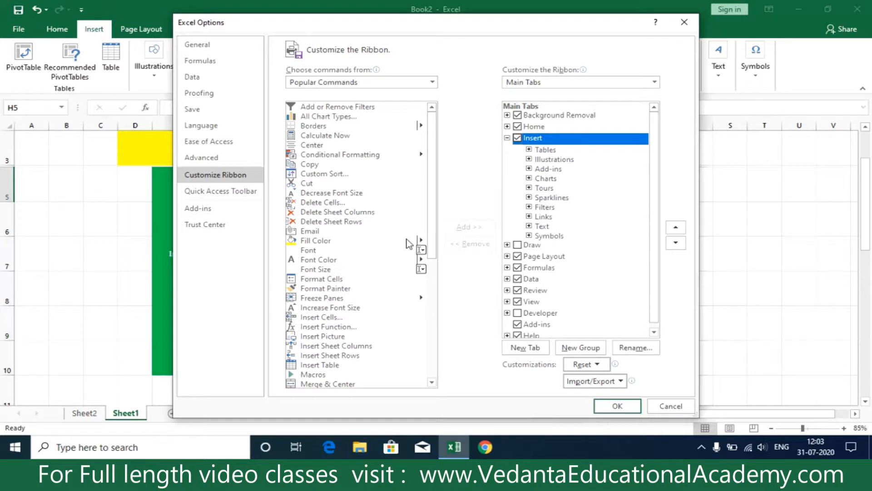
- List all available commands, locate Object, and try to add it directly to the Insert ribbon tab
click(409, 269)
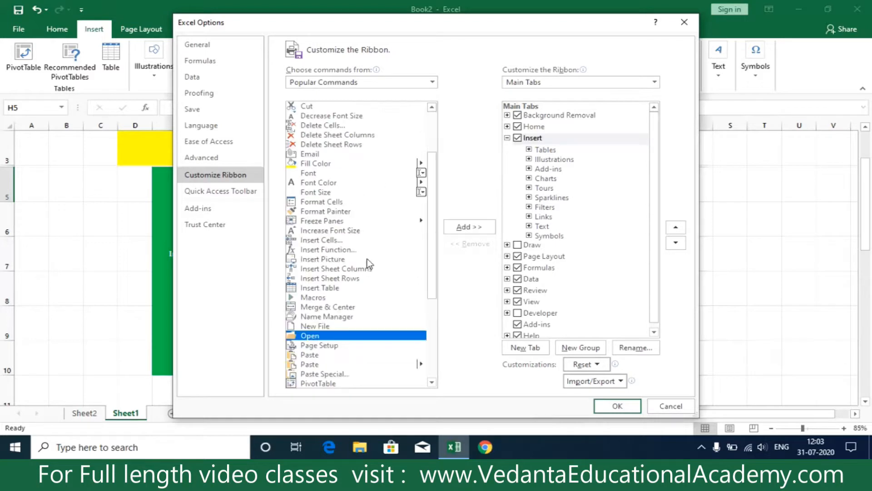
click(386, 82)
click(361, 118)
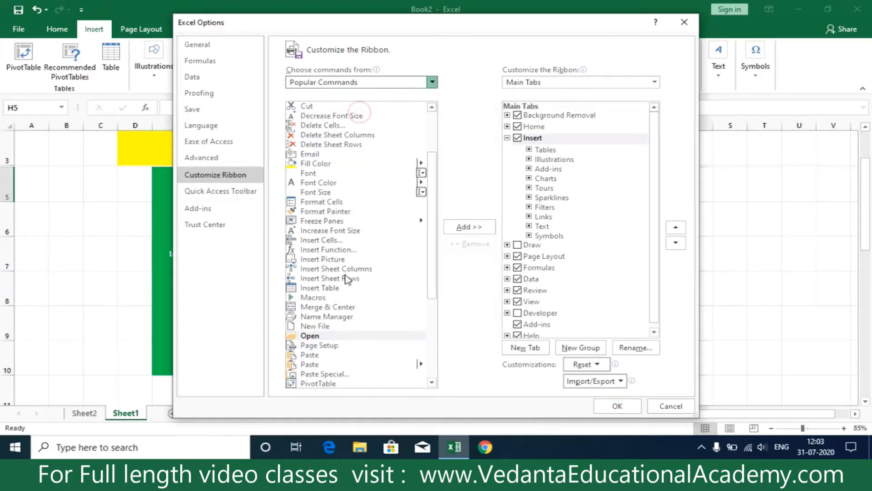
key(o)
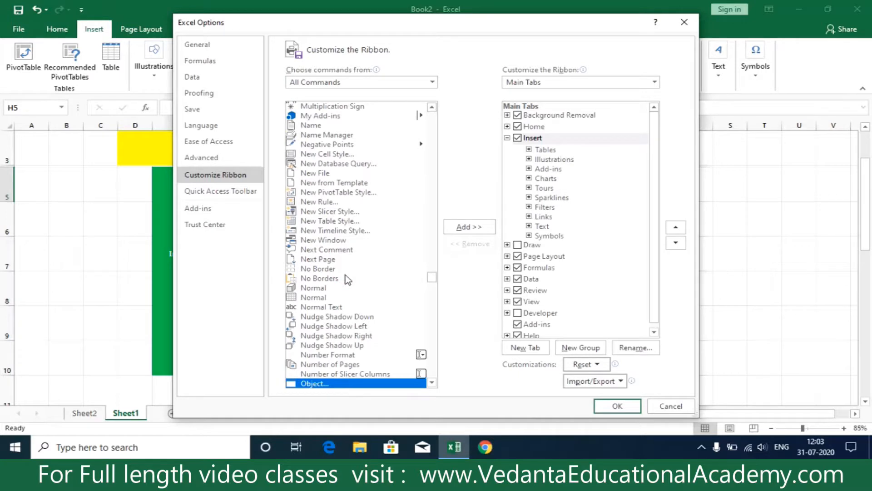
click(432, 383)
click(432, 382)
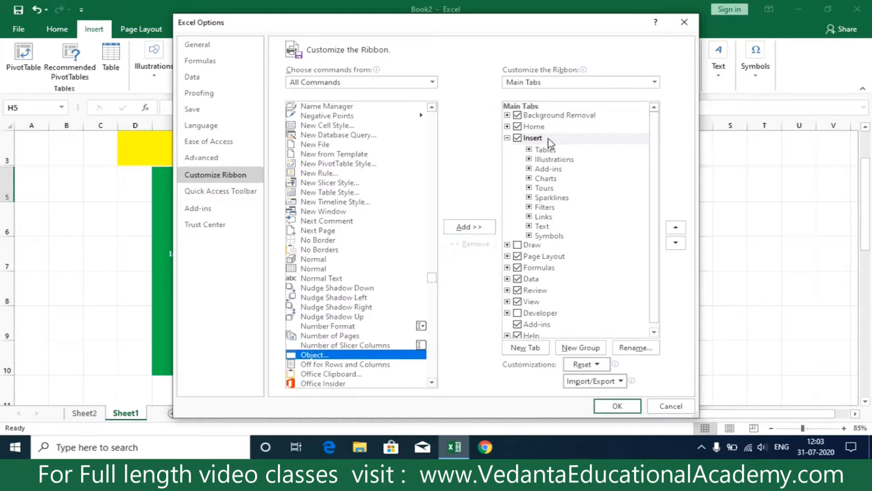
click(485, 227)
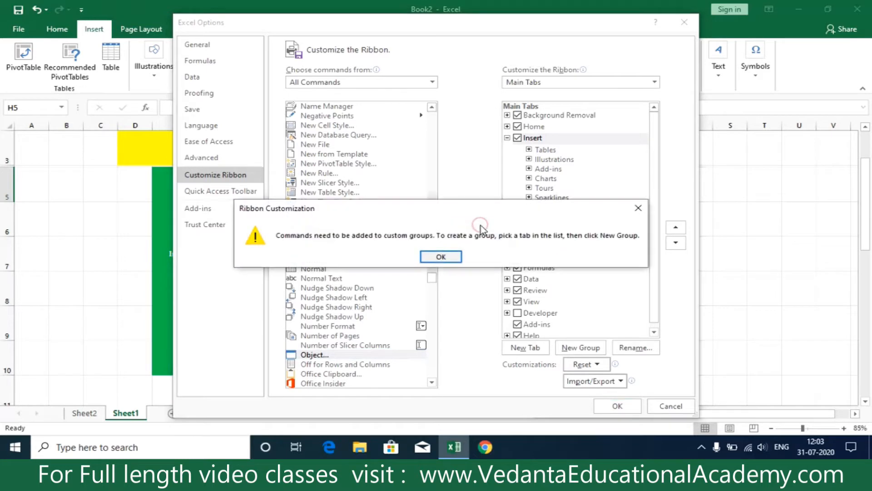
click(451, 257)
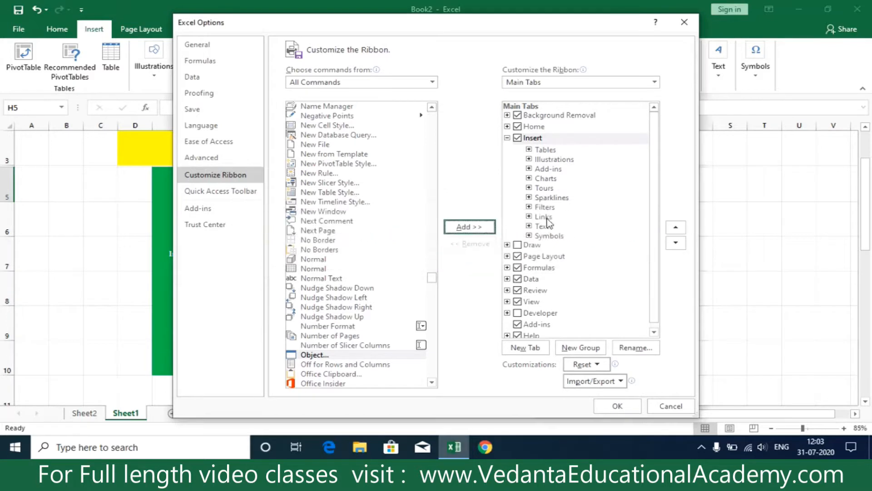
- Create a new custom group within the Insert ribbon tab and select it
click(540, 140)
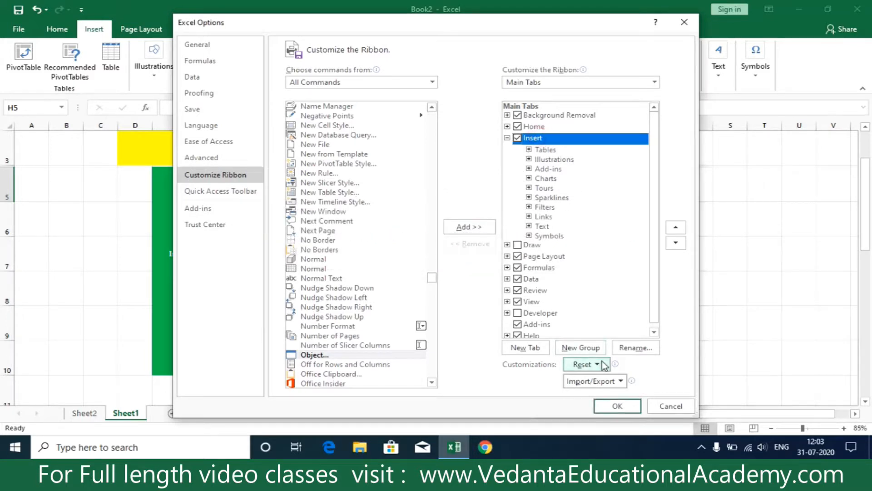
click(591, 348)
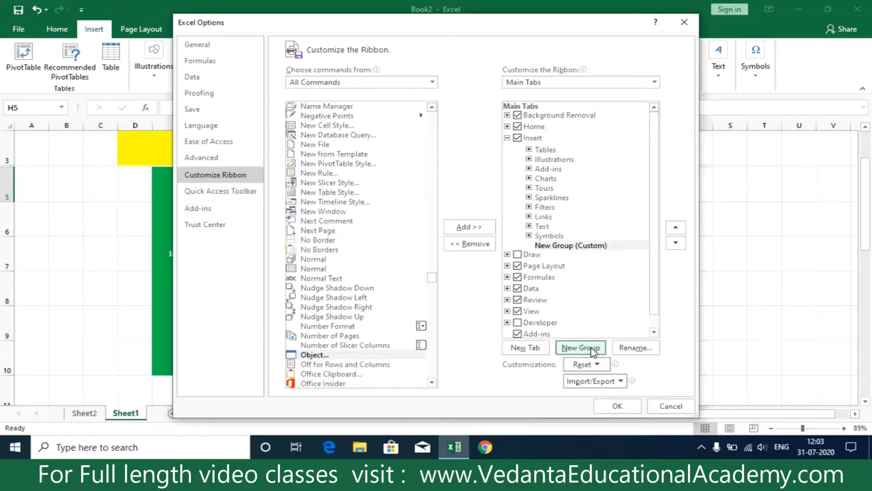
click(580, 247)
right_click(579, 248)
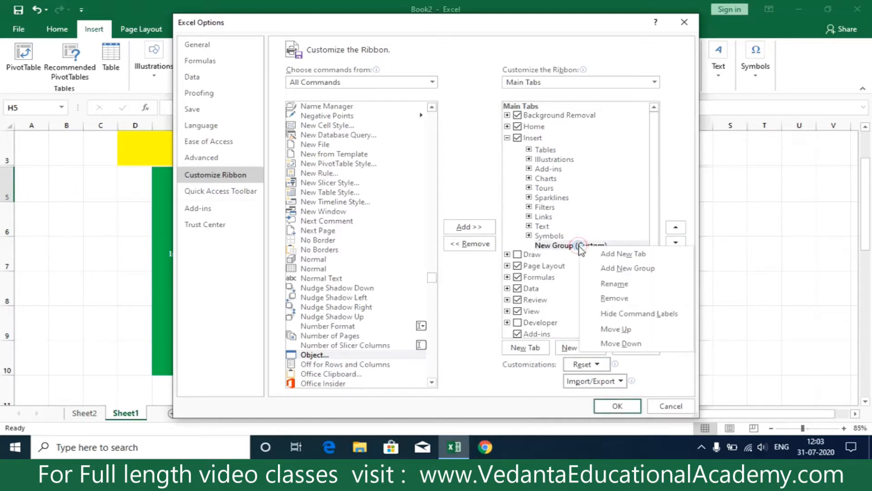
click(551, 254)
click(552, 247)
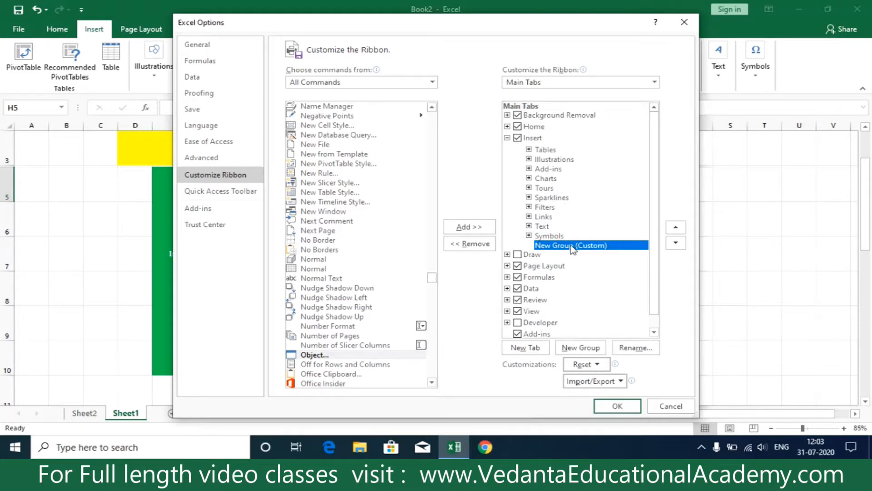
- Add the Object command to the new custom group and apply the ribbon changes, dismissing the missing-file error
click(334, 355)
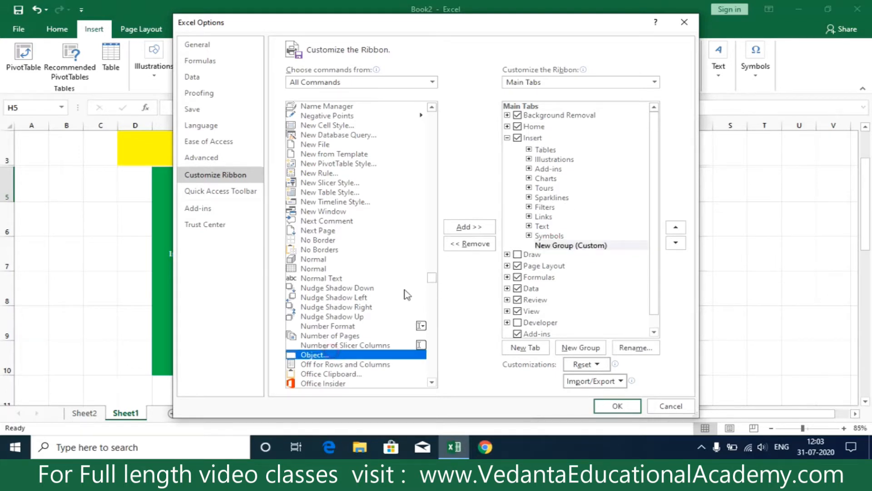
click(468, 227)
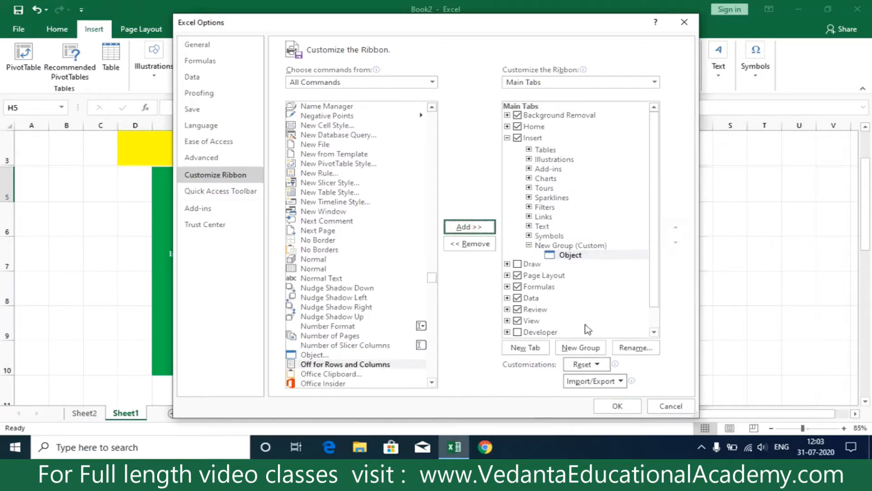
click(617, 406)
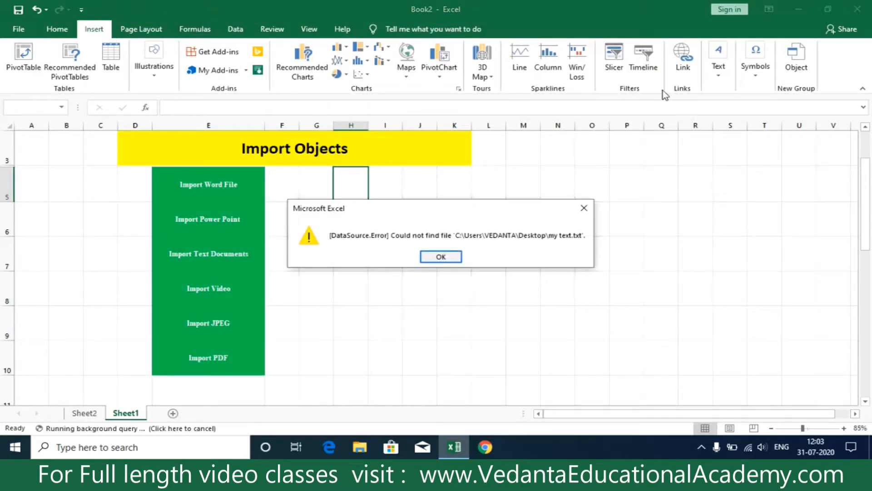
click(452, 256)
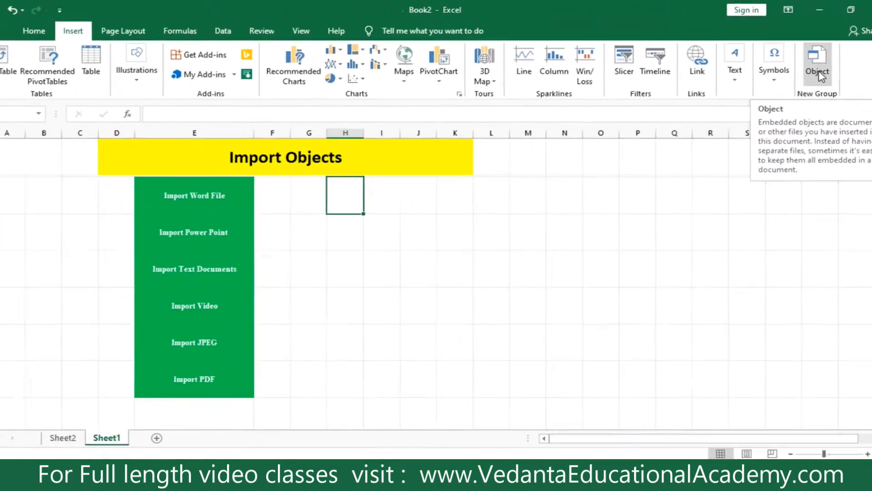
- Start inserting an object at cell H5, and check the source files on the Windows desktop before returning to Excel
click(724, 137)
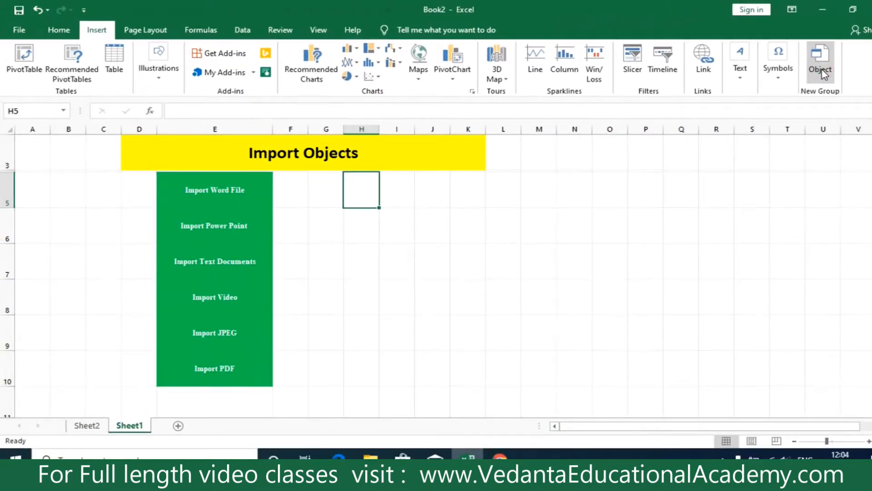
drag(430, 121, 608, 191)
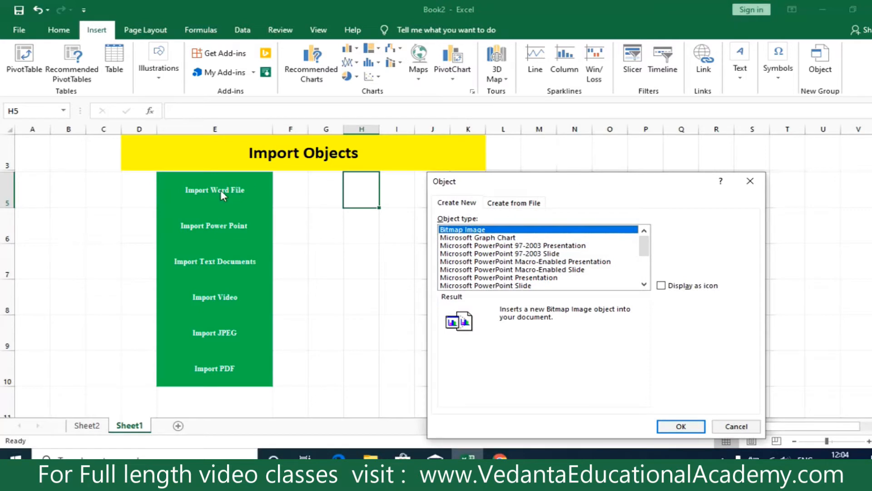
click(512, 205)
key(super+d)
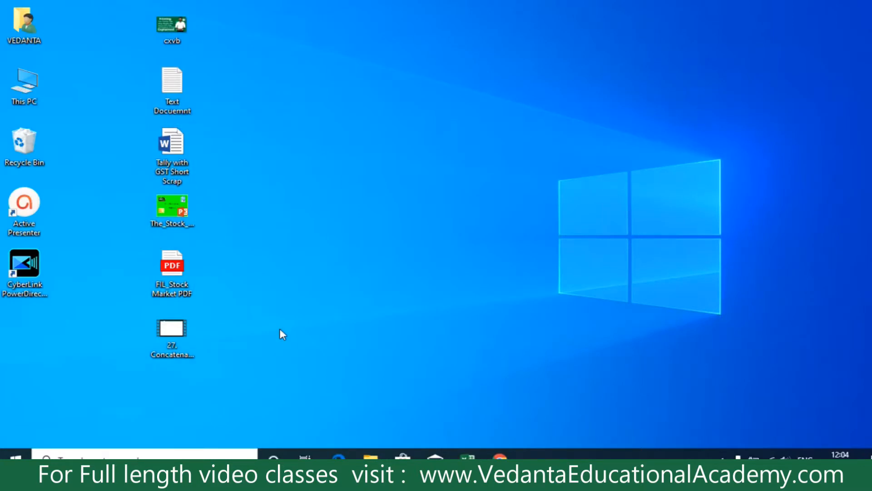
click(468, 454)
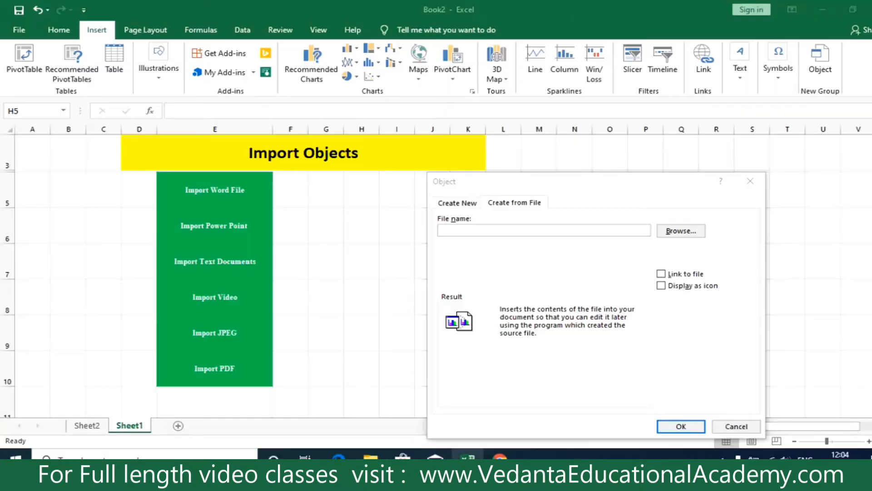
- Compare the Create New and Create from File options for inserting an object
click(458, 204)
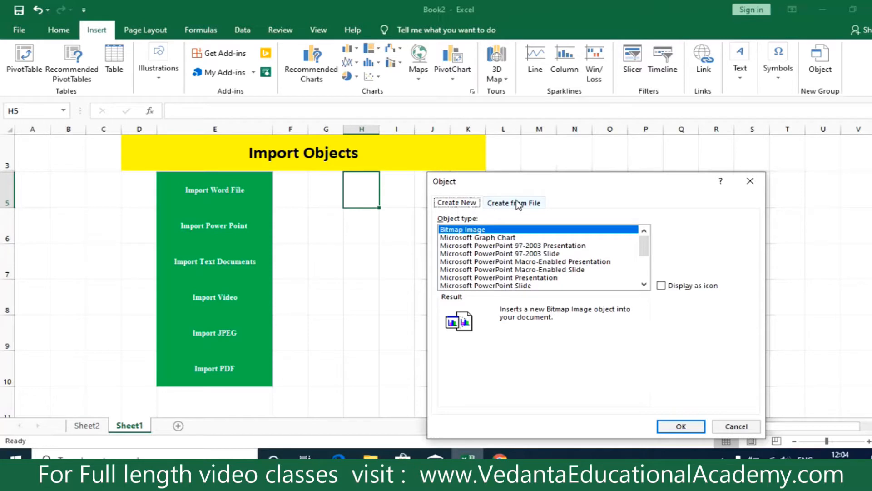
click(517, 205)
click(443, 204)
- Choose to create the object from a file, using the Word document Tally with GST Short Scrap from the Desktop
click(527, 210)
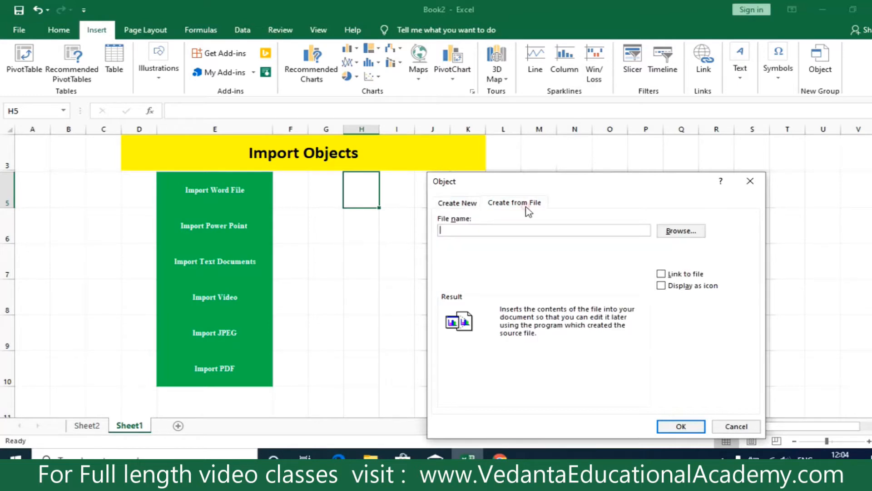
click(678, 231)
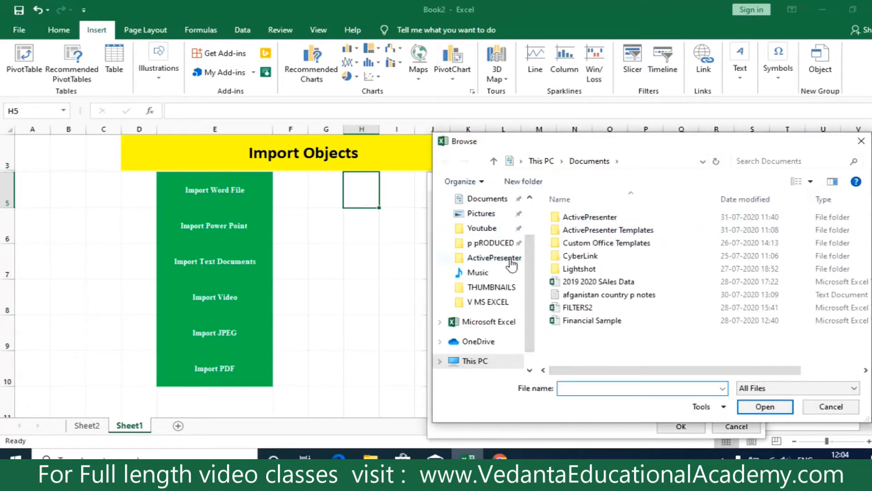
scroll(495, 241, up, 2)
click(485, 224)
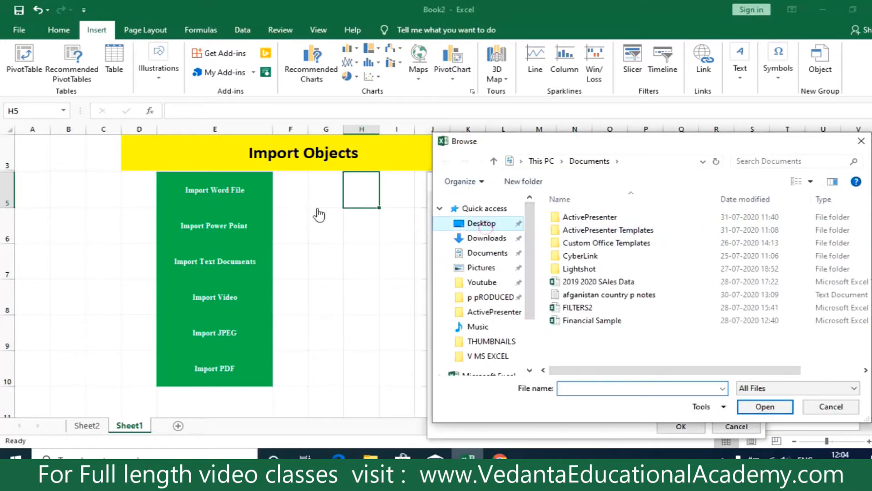
click(813, 264)
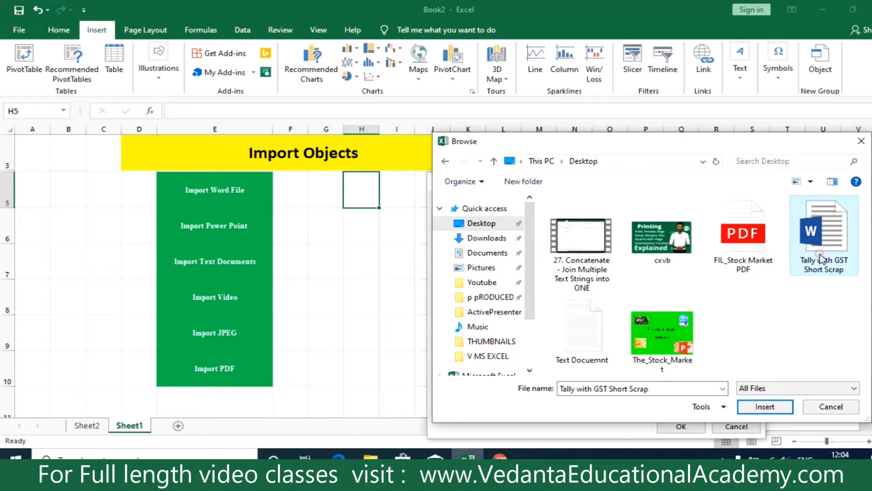
click(765, 406)
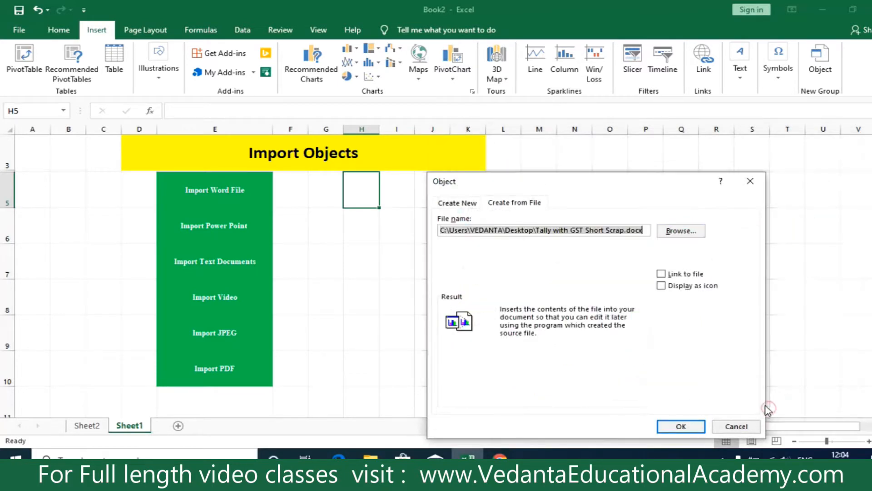
drag(591, 174, 524, 126)
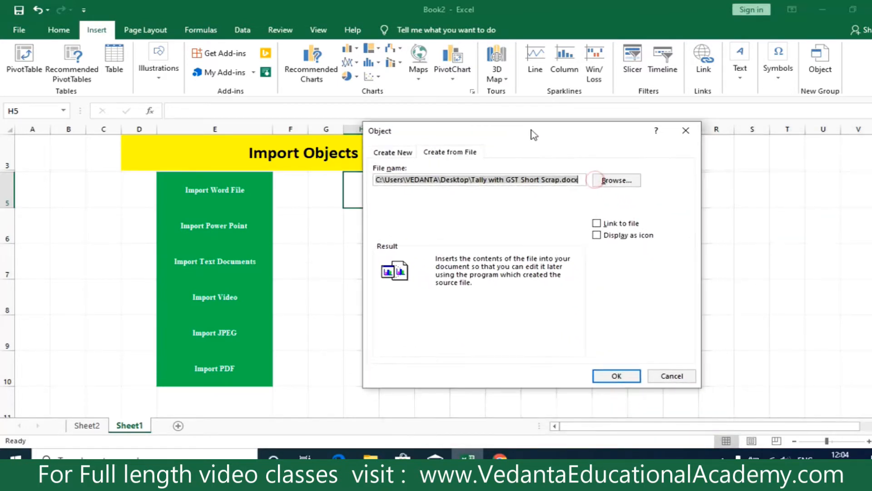
- Display the Word object as an icon with the caption Emp Name and insert it at cell H5
click(597, 235)
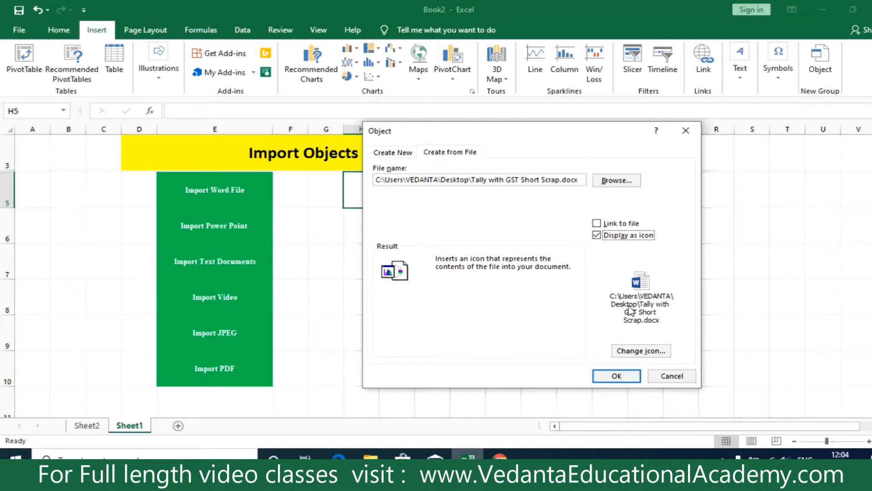
click(644, 351)
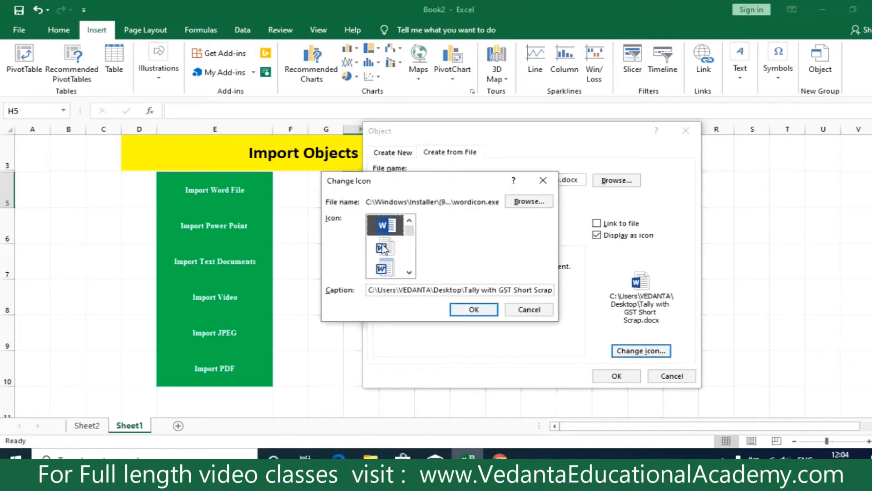
click(433, 290)
key(BackSpace)
key(BackSpace)
key(BackSpace)
key(BackSpace)
key(BackSpace)
key(BackSpace)
key(BackSpace)
key(BackSpace)
key(BackSpace)
key(BackSpace)
key(BackSpace)
key(BackSpace)
key(BackSpace)
key(BackSpace)
key(BackSpace)
key(BackSpace)
key(BackSpace)
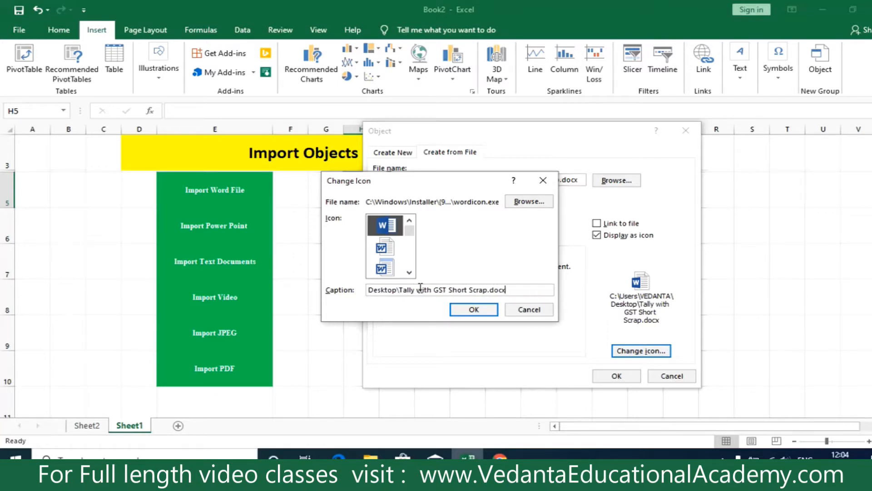
key(BackSpace)
key(BackSpace)
key(BackSpace)
key(BackSpace)
key(BackSpace)
key(BackSpace)
key(BackSpace)
key(BackSpace)
key(BackSpace)
key(BackSpace)
key(BackSpace)
key(BackSpace)
key(BackSpace)
key(BackSpace)
key(BackSpace)
key(BackSpace)
key(BackSpace)
key(BackSpace)
key(BackSpace)
key(BackSpace)
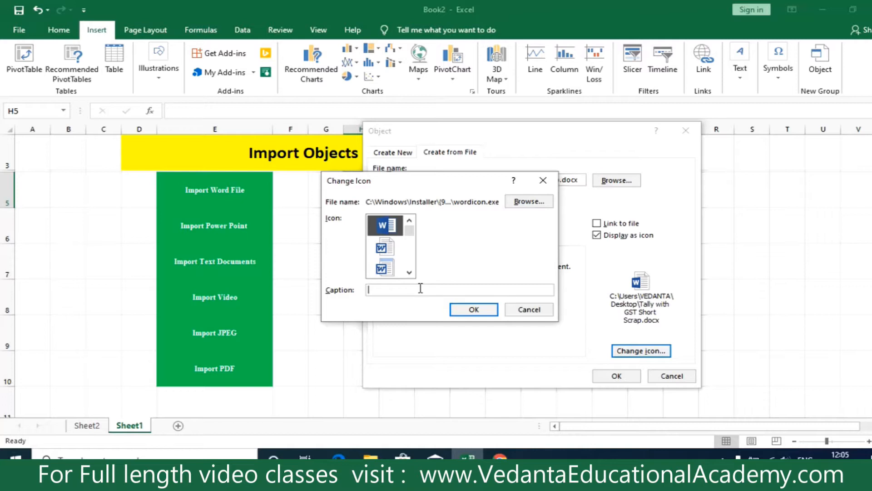
text(mp Name)
click(467, 308)
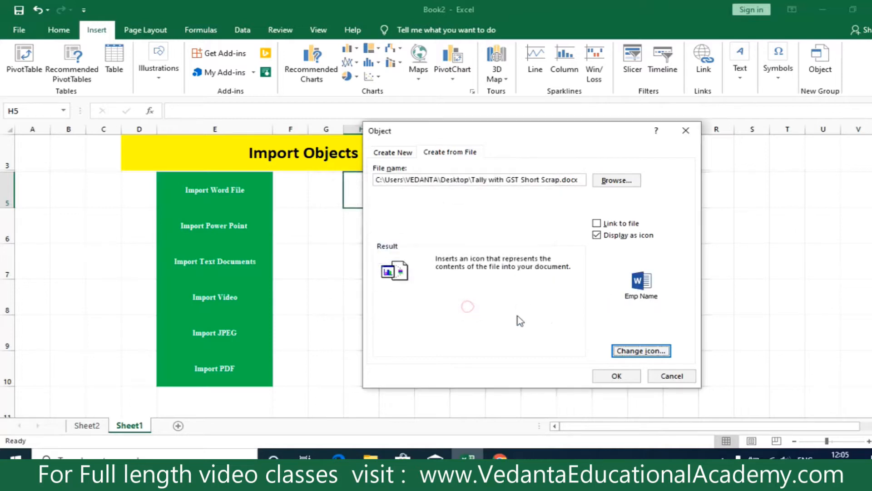
click(621, 377)
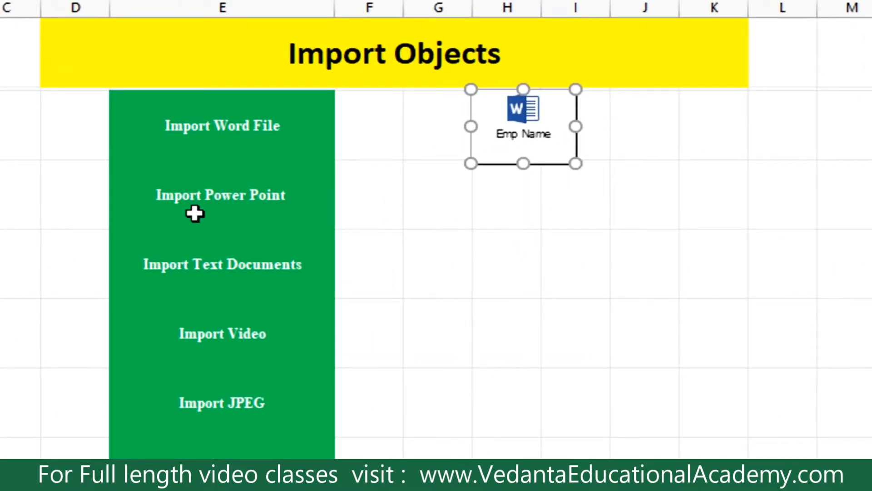
- Start inserting an object from a file at cell H6, using the PowerPoint presentation The_Stock_Market from the Desktop
click(510, 218)
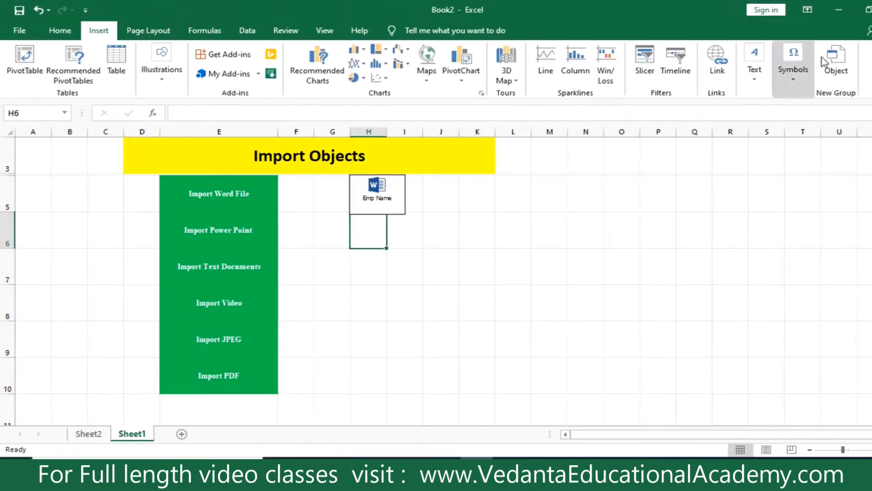
click(840, 68)
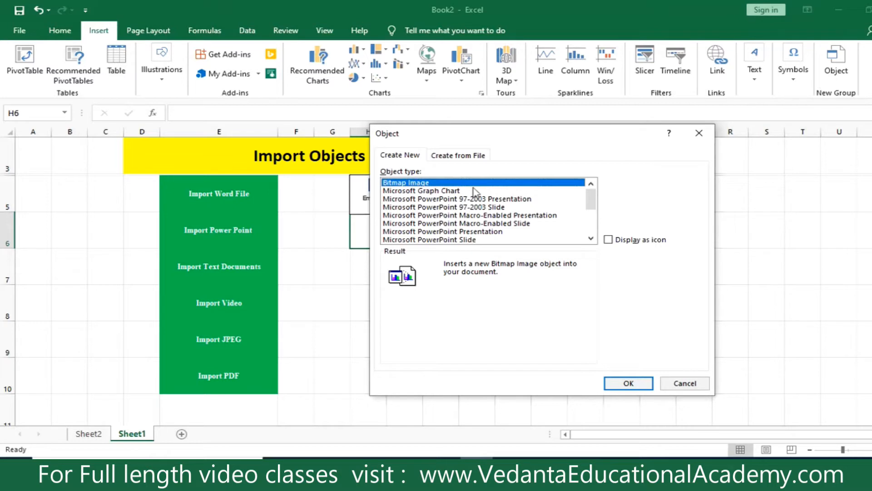
click(455, 157)
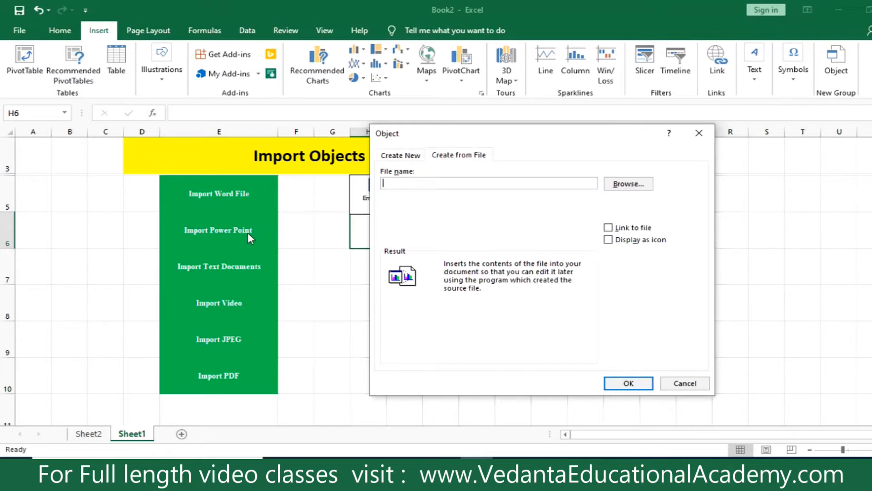
click(635, 183)
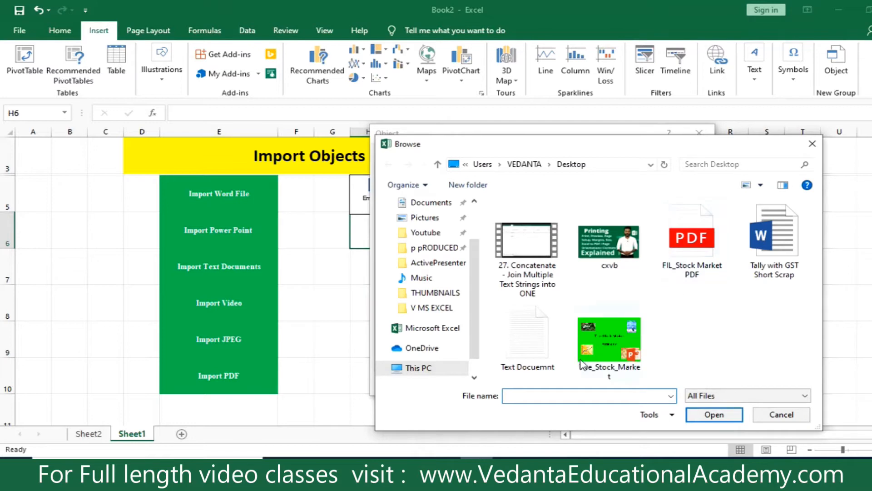
click(614, 362)
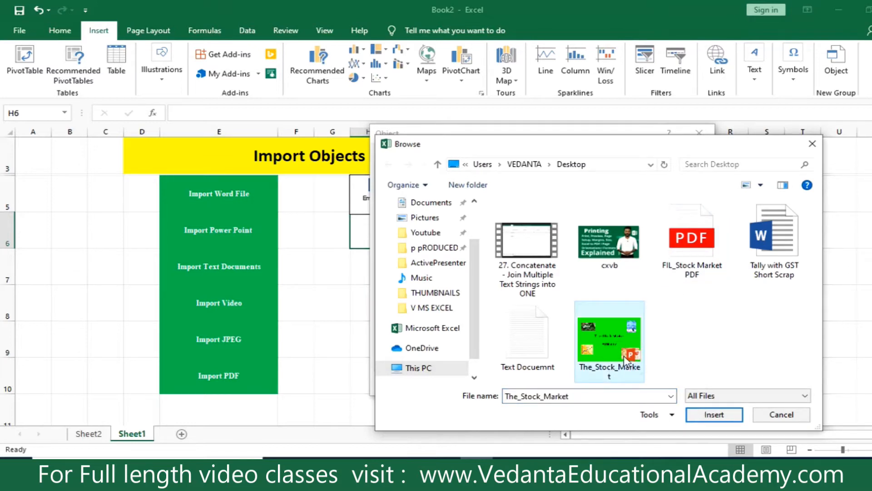
click(710, 415)
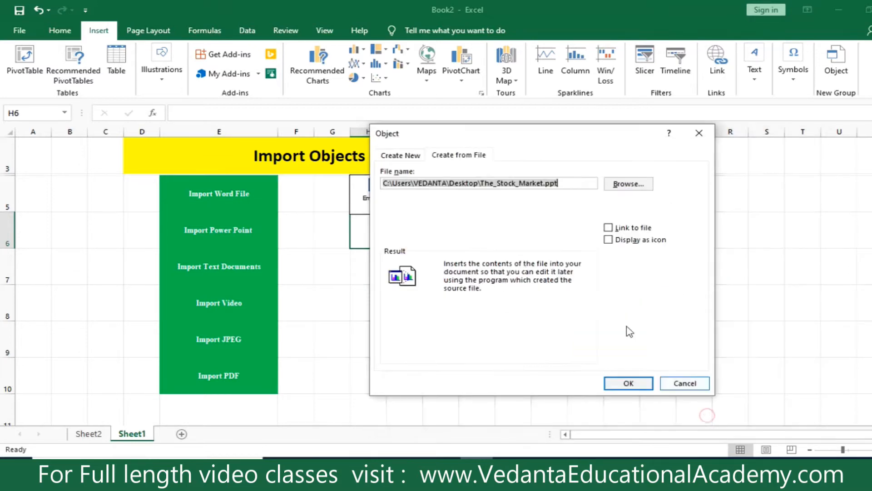
- Display the presentation as an icon with the caption STock Market ppt and insert it into the worksheet
click(630, 241)
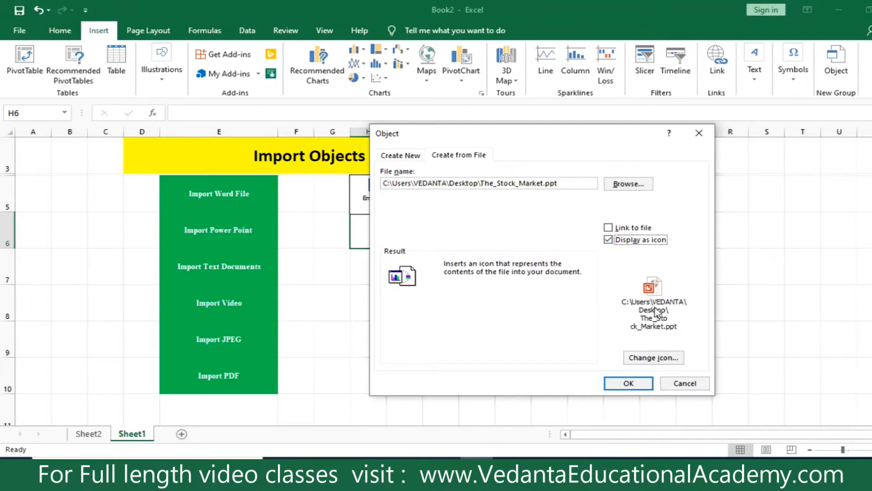
click(658, 357)
click(565, 304)
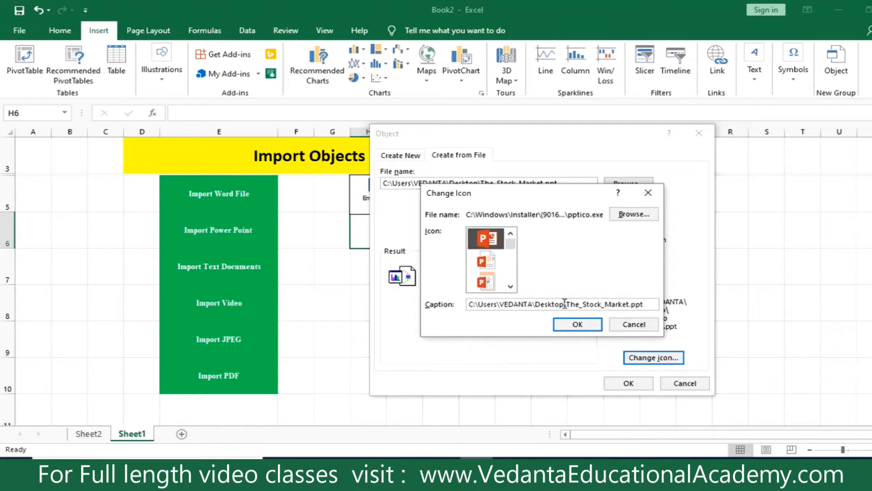
key(BackSpace)
key(BackSpace)
key(BackSpace)
key(BackSpace)
key(BackSpace)
key(BackSpace)
key(BackSpace)
key(BackSpace)
key(BackSpace)
key(BackSpace)
key(BackSpace)
key(BackSpace)
key(BackSpace)
key(BackSpace)
key(BackSpace)
key(BackSpace)
key(BackSpace)
key(BackSpace)
key(BackSpace)
key(BackSpace)
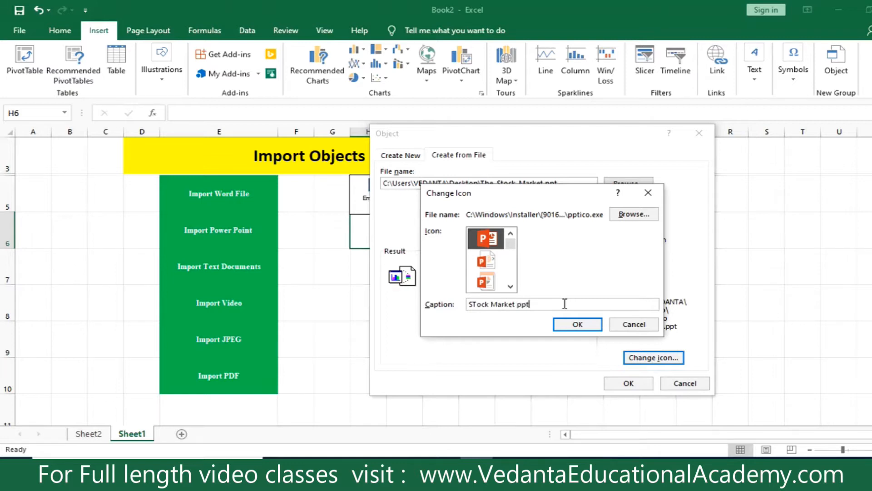
click(578, 325)
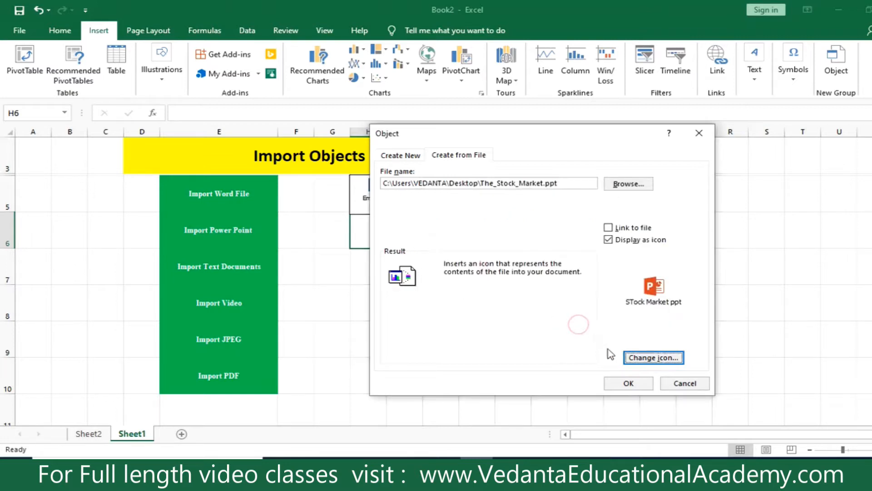
click(629, 384)
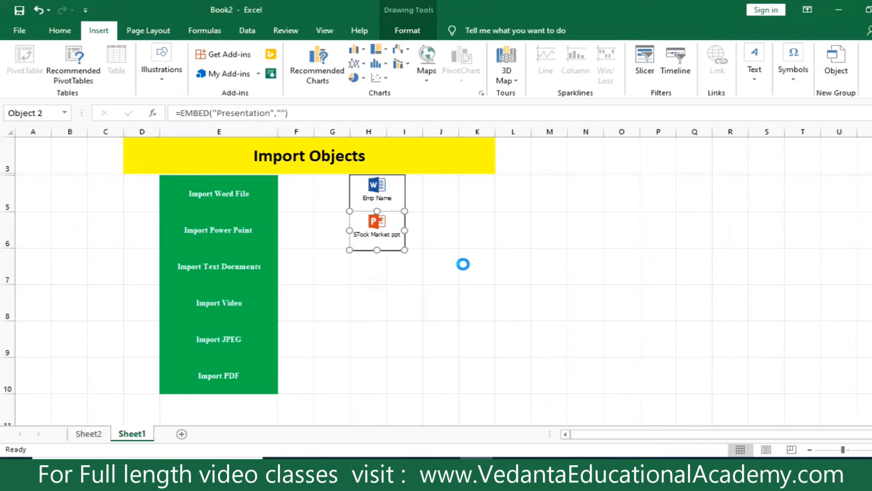
- Select cell H7, and check the contents of the Text Docuemnt file on the Windows desktop before returning to Excel
click(379, 272)
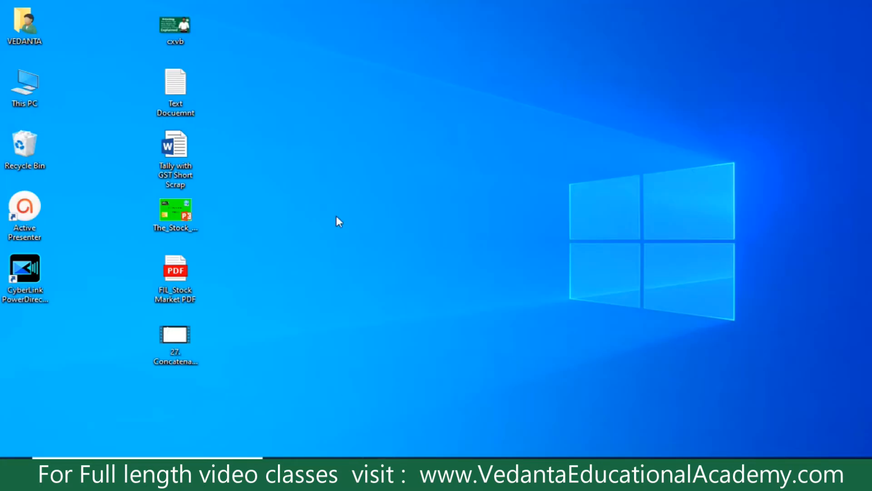
double_click(167, 89)
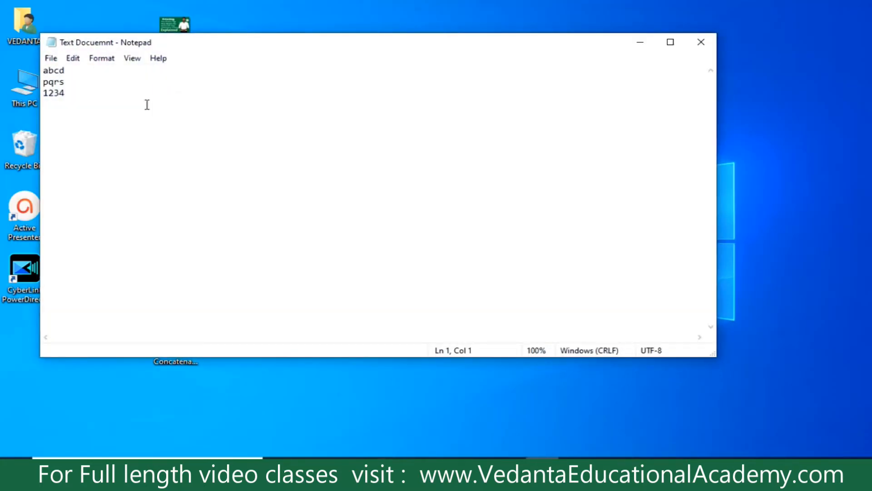
click(700, 42)
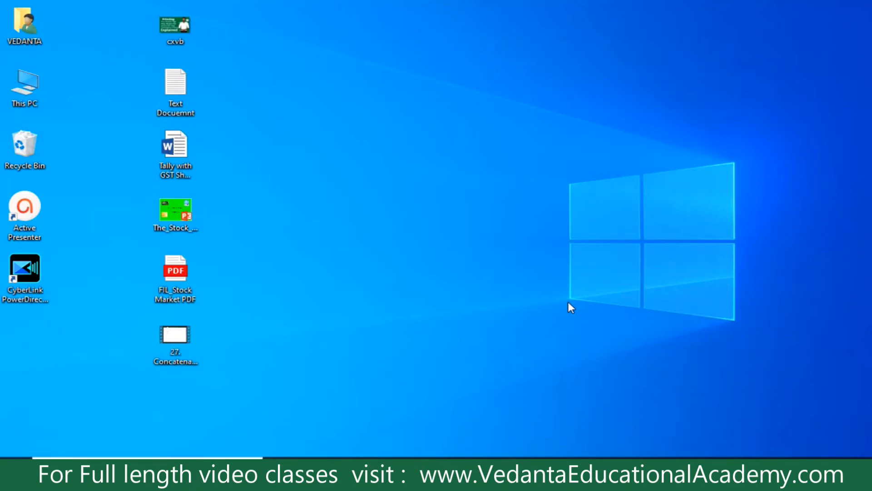
mouse_move(477, 480)
click(480, 418)
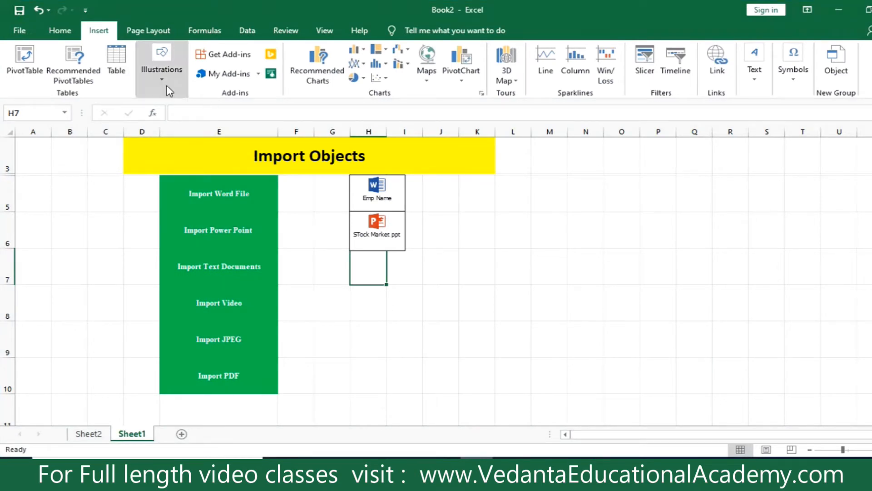
- Start inserting an object from a file at cell H7, using the Text Docuemnt file from the Desktop
click(838, 67)
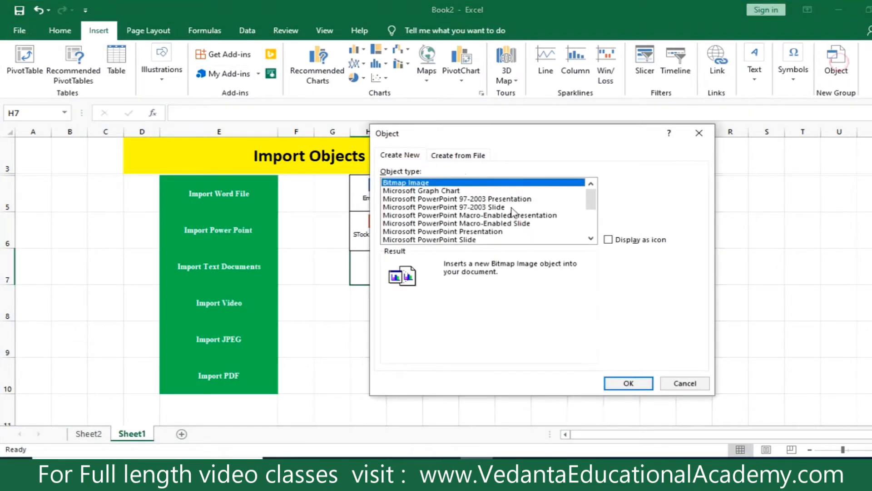
click(459, 155)
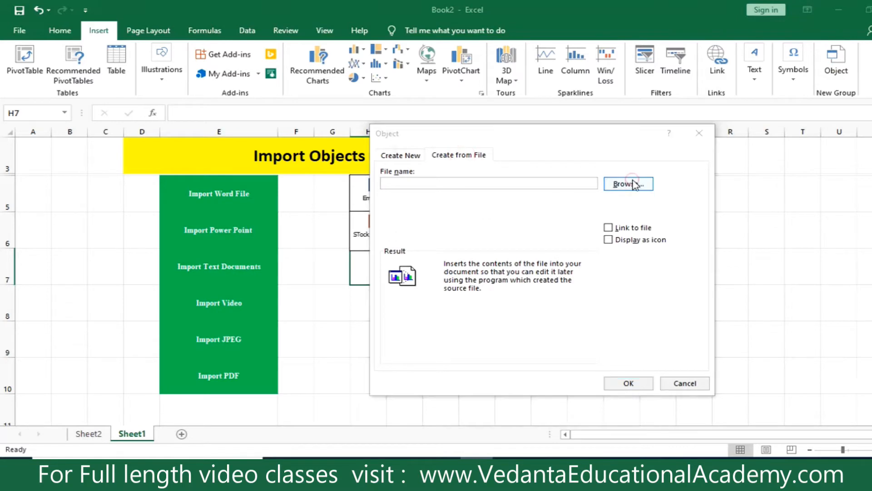
click(635, 184)
click(526, 342)
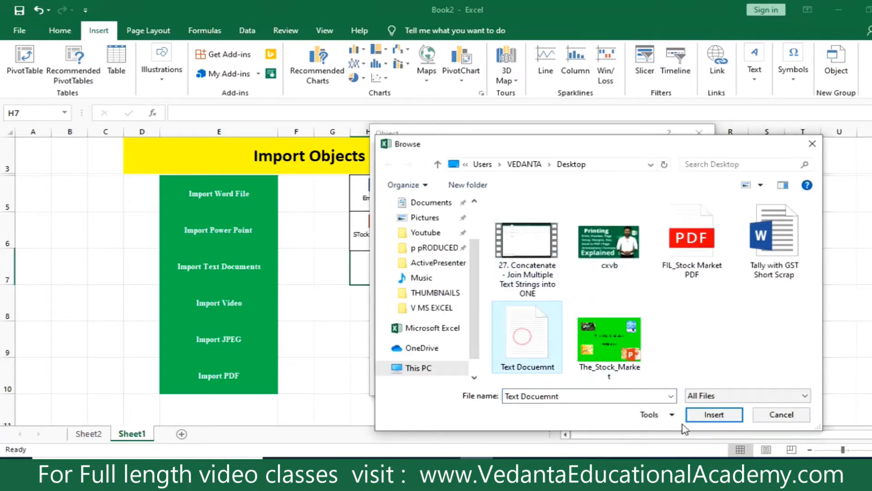
click(705, 415)
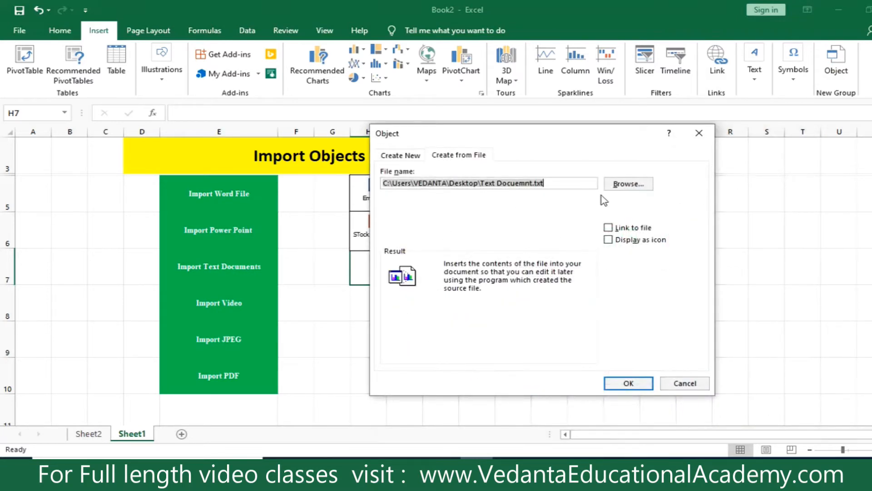
- Display the text file as the second package icon with the caption sample data and insert it into the worksheet
click(613, 243)
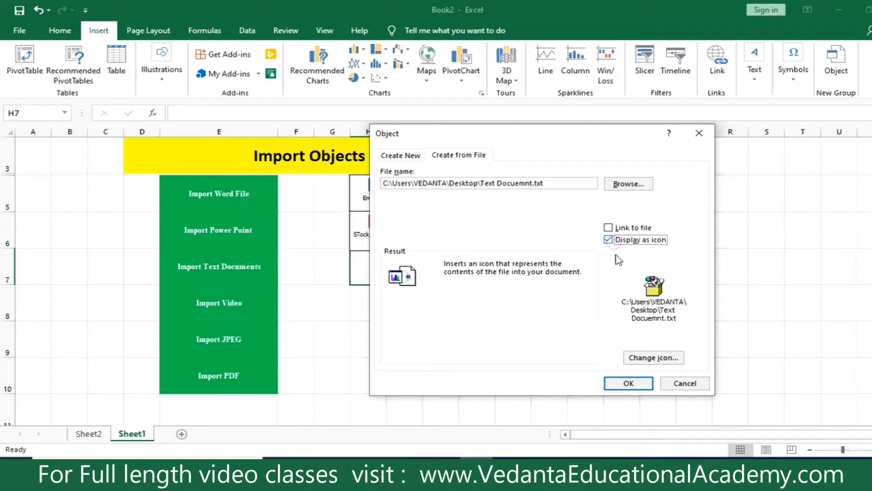
click(650, 362)
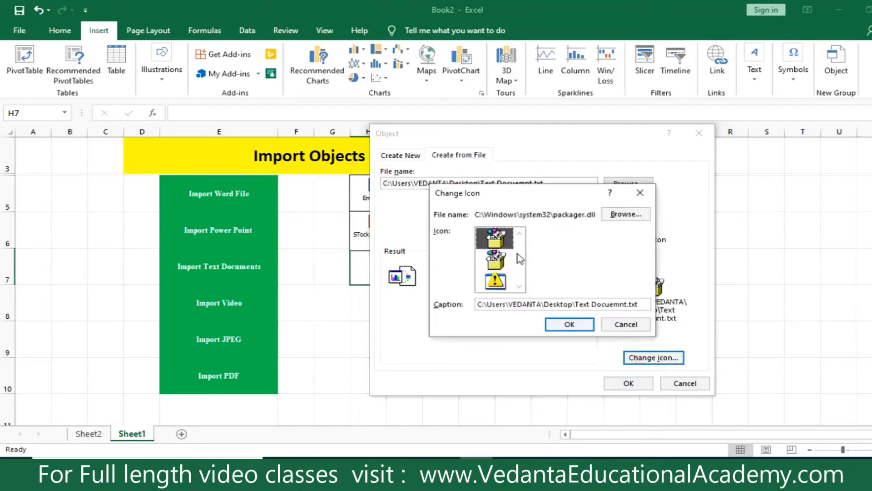
click(519, 288)
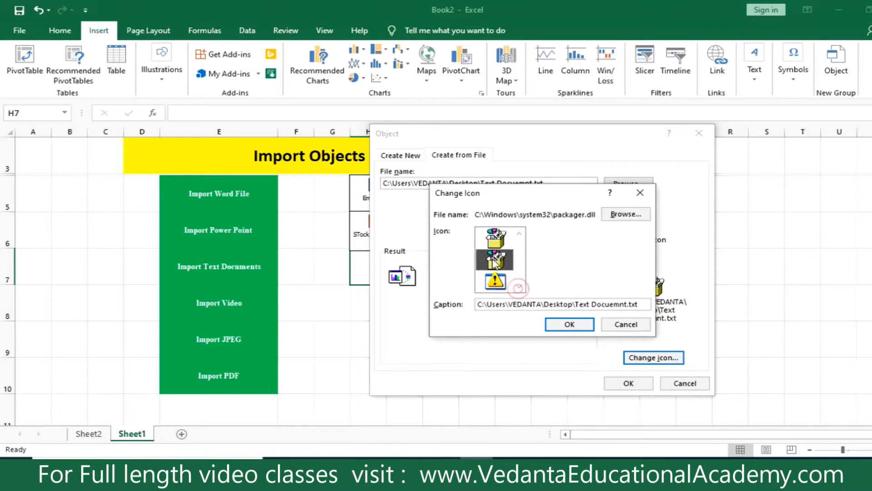
click(519, 285)
click(495, 259)
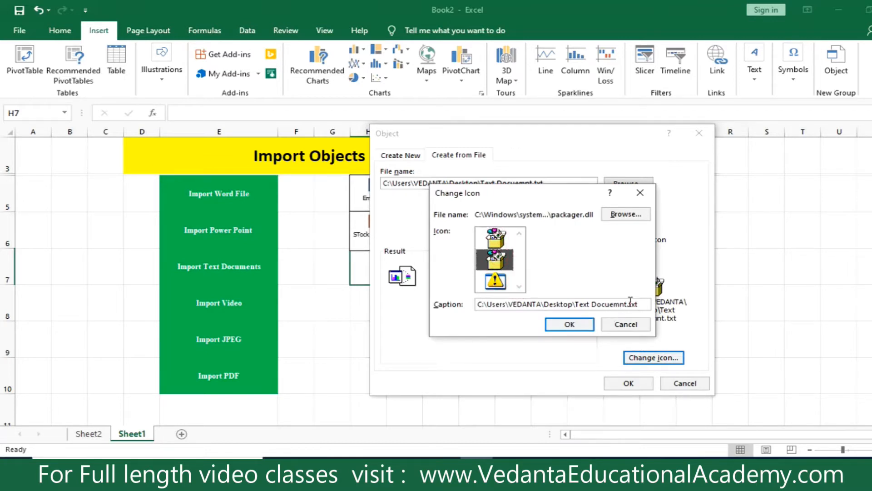
drag(638, 304, 450, 303)
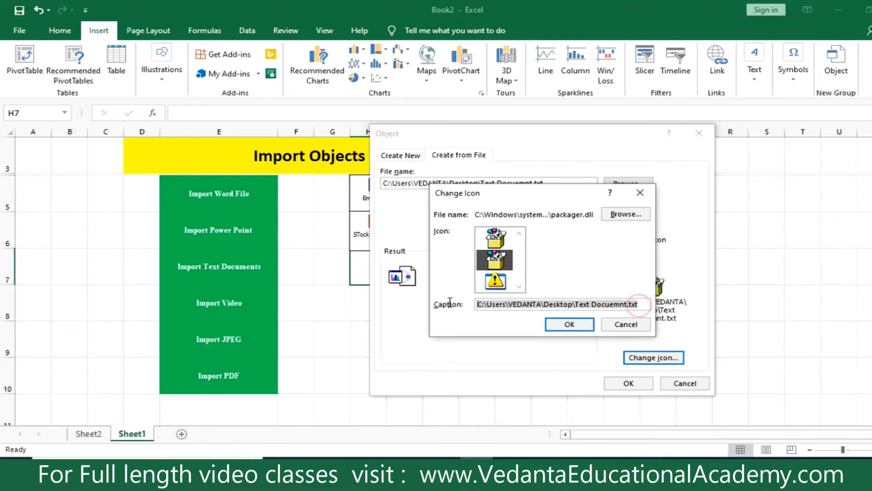
key(BackSpace)
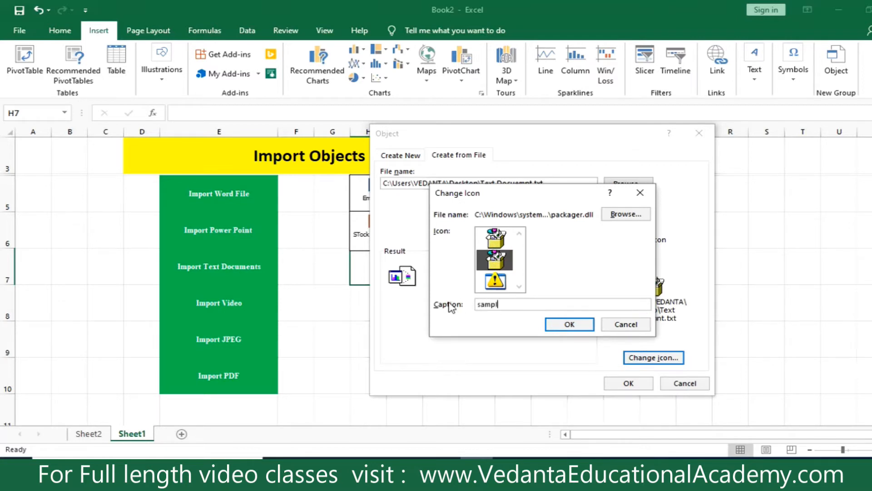
text(sample data)
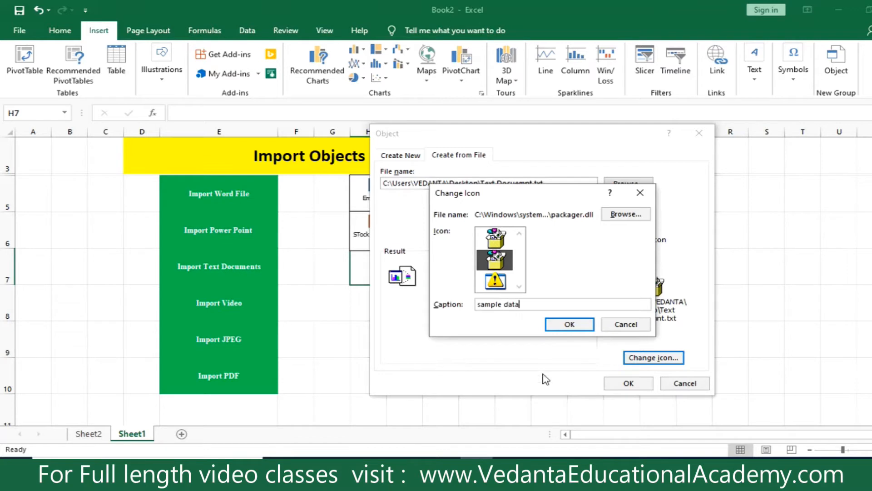
click(584, 325)
click(629, 383)
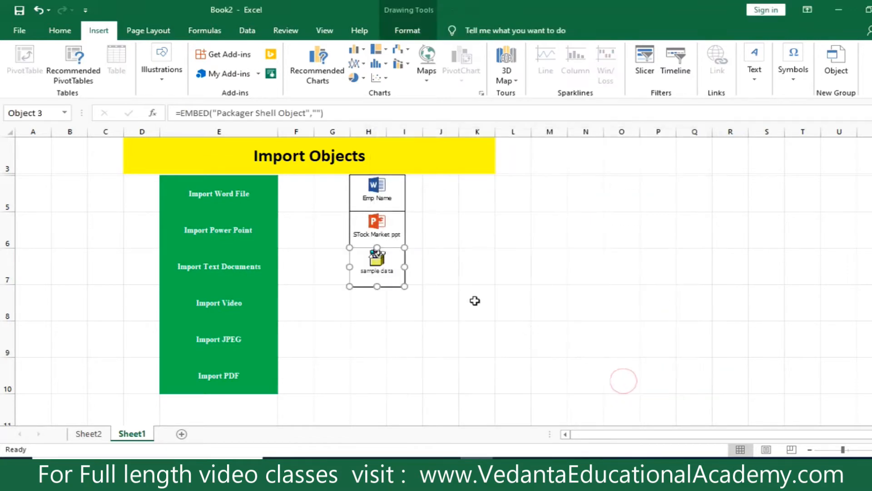
- Start inserting an object from a file at cell H8, using the 27. Concatenate video file from the Desktop
click(371, 302)
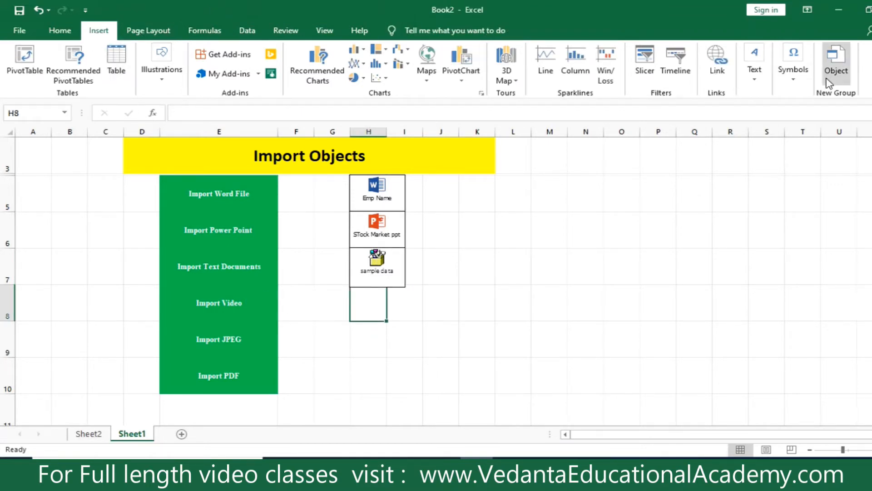
click(840, 72)
click(474, 153)
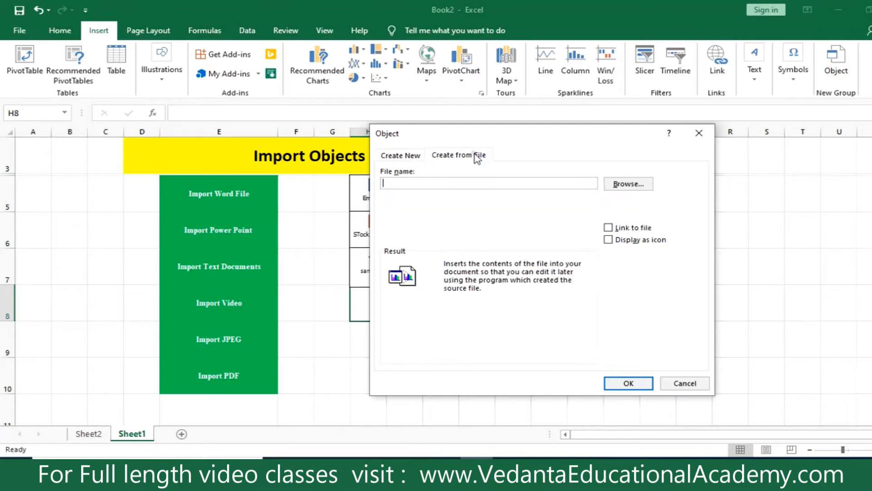
click(629, 184)
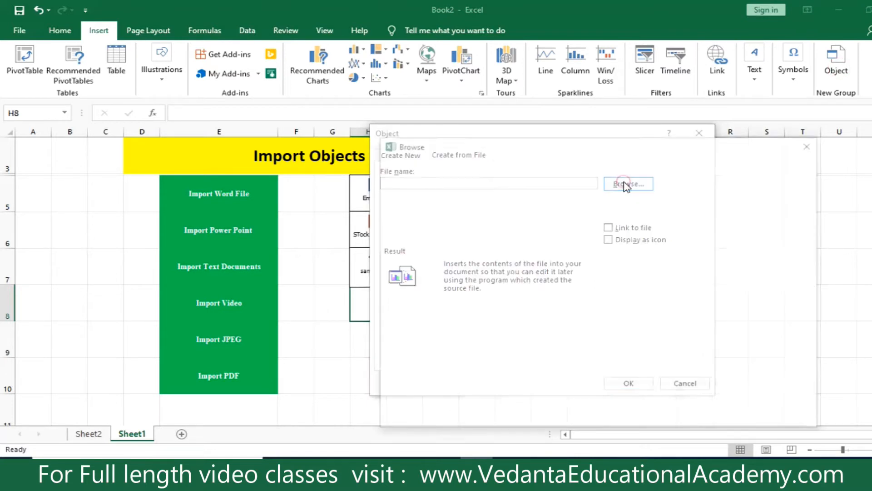
click(529, 267)
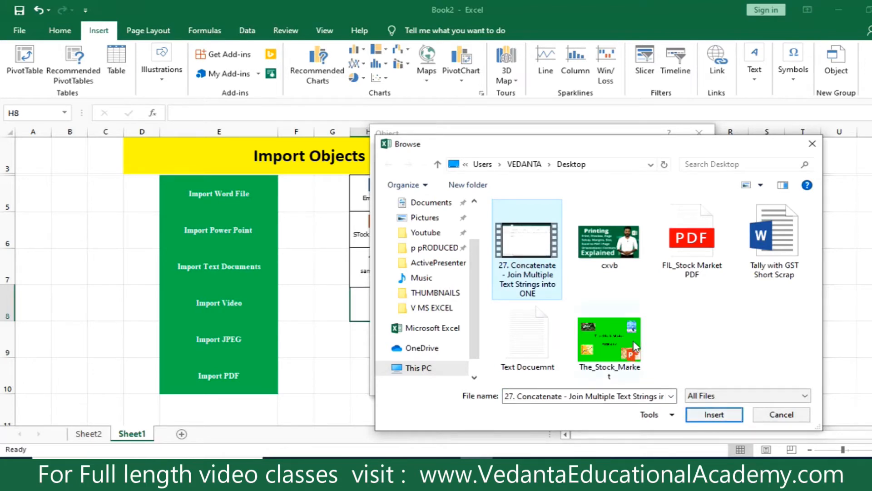
click(712, 413)
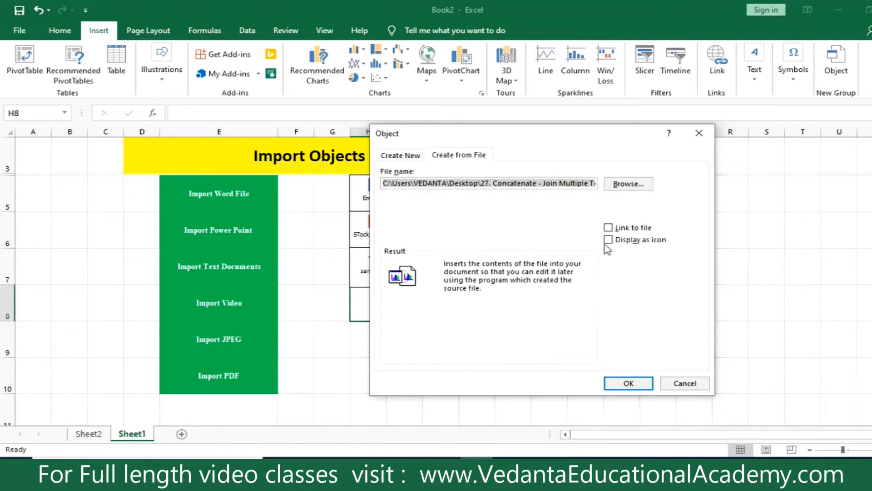
- Display the video as the second package icon with the caption Concatenate formula vide and insert it into the worksheet
click(608, 239)
click(646, 358)
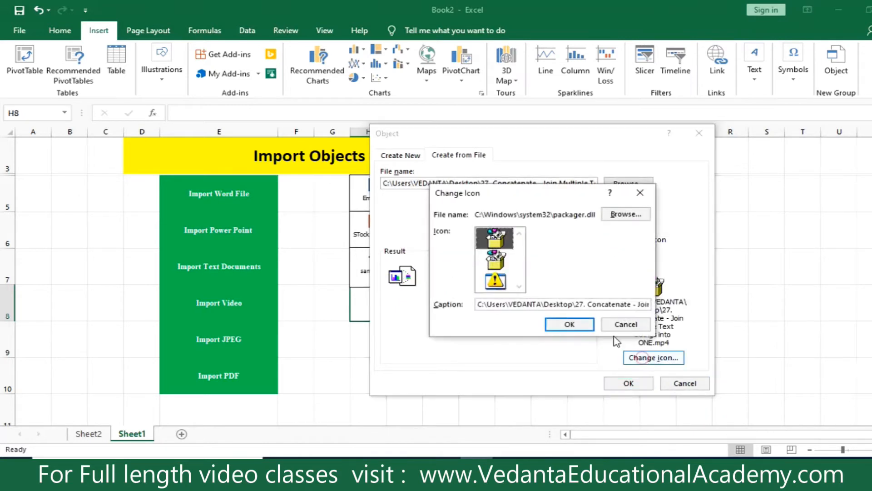
click(502, 266)
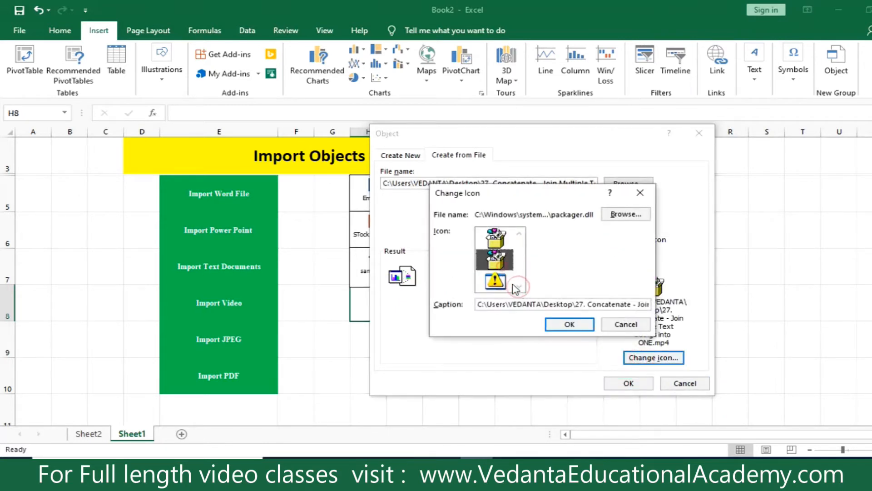
click(632, 304)
key(End)
key(BackSpace)
key(BackSpace)
key(BackSpace)
key(BackSpace)
key(BackSpace)
key(BackSpace)
key(BackSpace)
key(BackSpace)
key(BackSpace)
key(BackSpace)
key(BackSpace)
key(BackSpace)
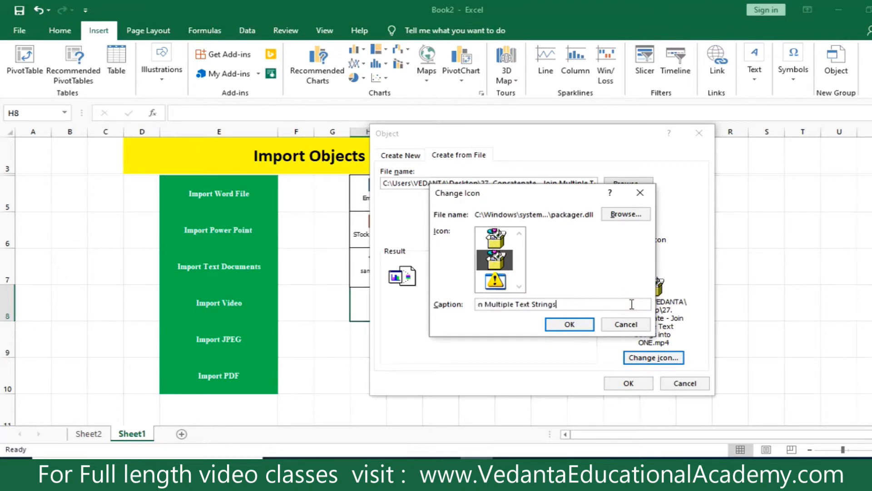
key(BackSpace)
key(BackSpace)
key(BackSpace)
key(BackSpace)
key(BackSpace)
key(BackSpace)
key(BackSpace)
key(BackSpace)
key(BackSpace)
key(BackSpace)
key(BackSpace)
key(BackSpace)
key(BackSpace)
key(BackSpace)
key(BackSpace)
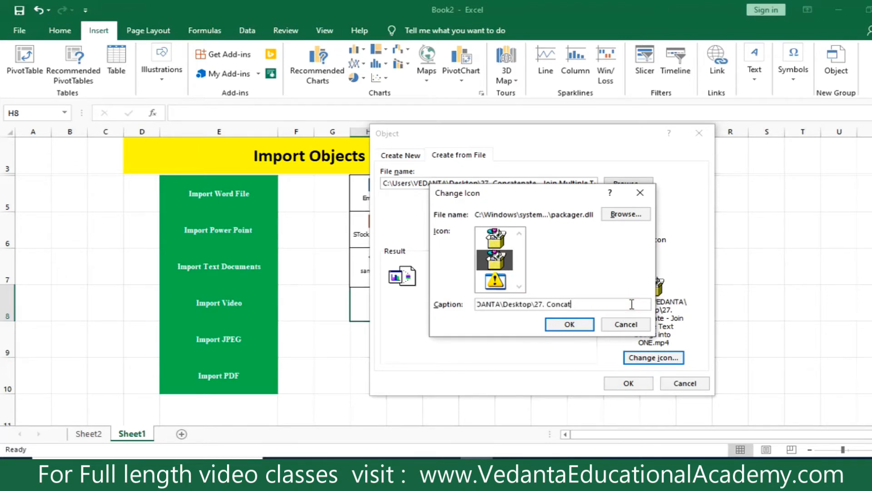
key(BackSpace)
key(BackSpace)
key(BackSpace)
key(BackSpace)
key(BackSpace)
key(BackSpace)
key(BackSpace)
key(BackSpace)
key(BackSpace)
key(BackSpace)
key(BackSpace)
key(BackSpace)
key(BackSpace)
key(BackSpace)
key(BackSpace)
key(BackSpace)
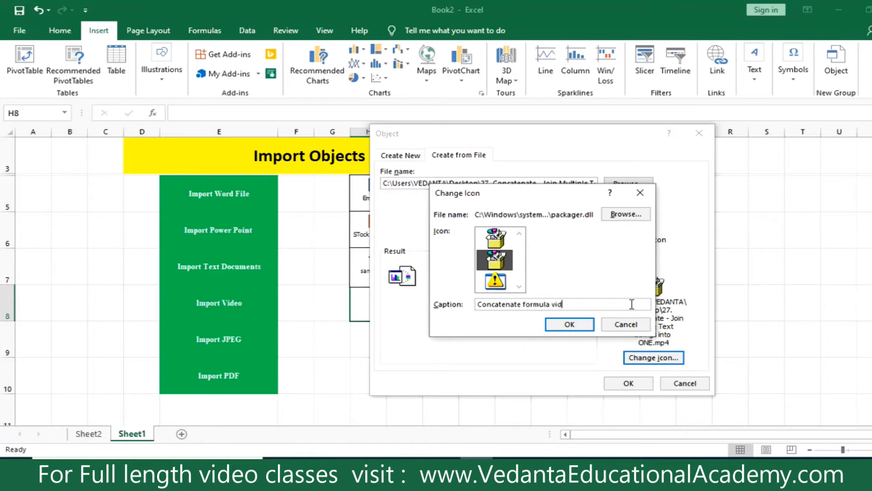
click(567, 324)
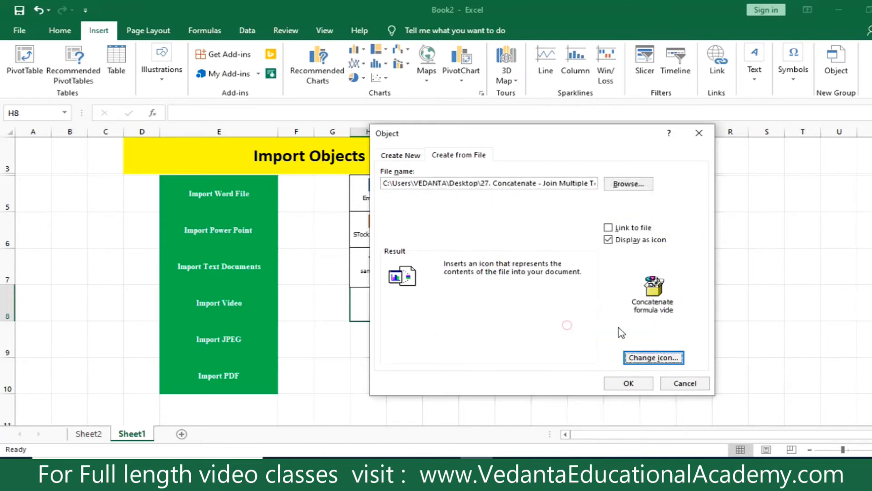
click(628, 382)
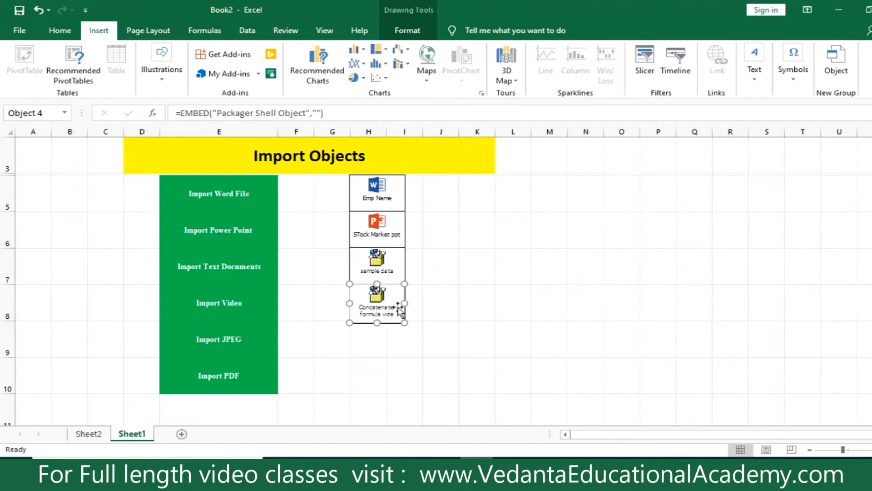
- Start inserting an object from a file at cell H9, using the cxvb image from the Desktop
click(362, 348)
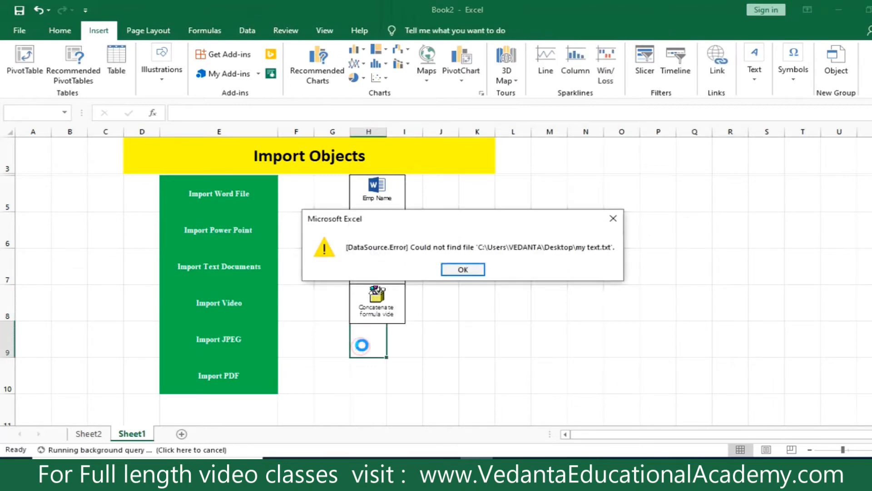
click(479, 268)
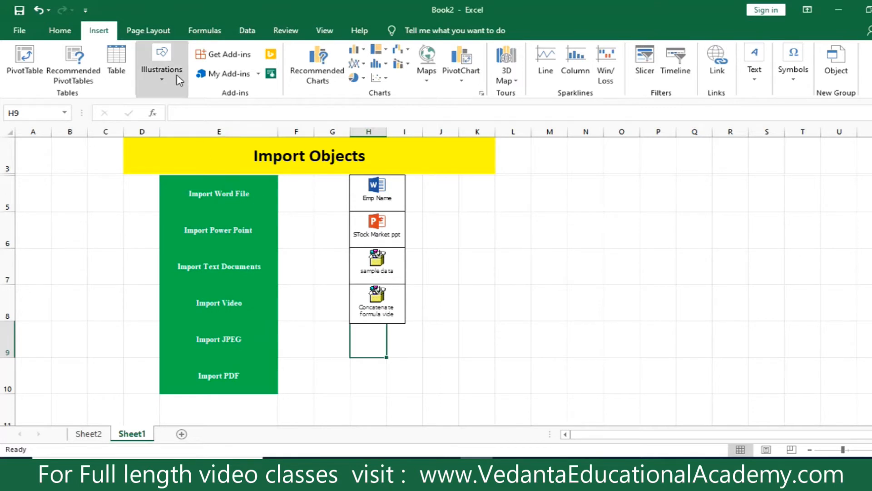
click(838, 75)
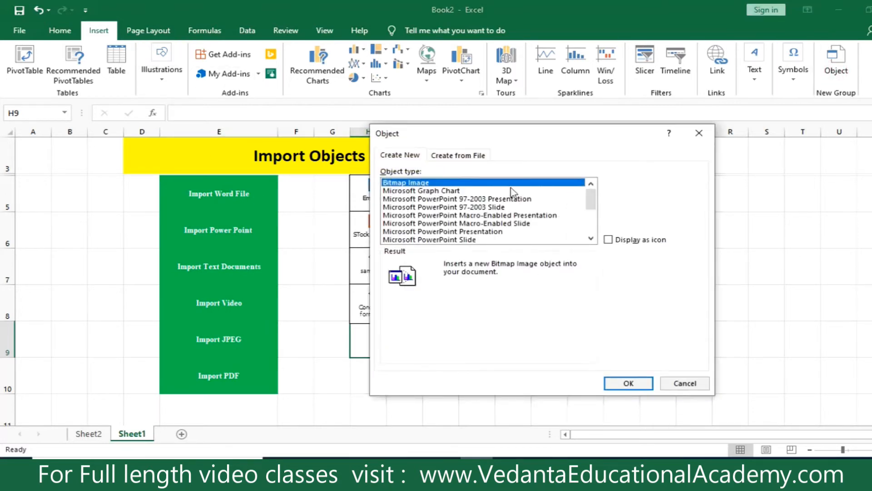
click(464, 154)
click(628, 184)
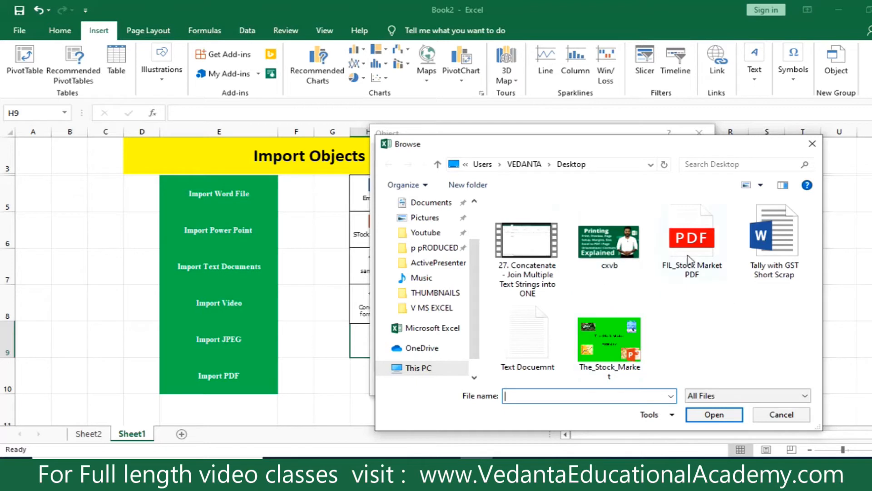
click(609, 263)
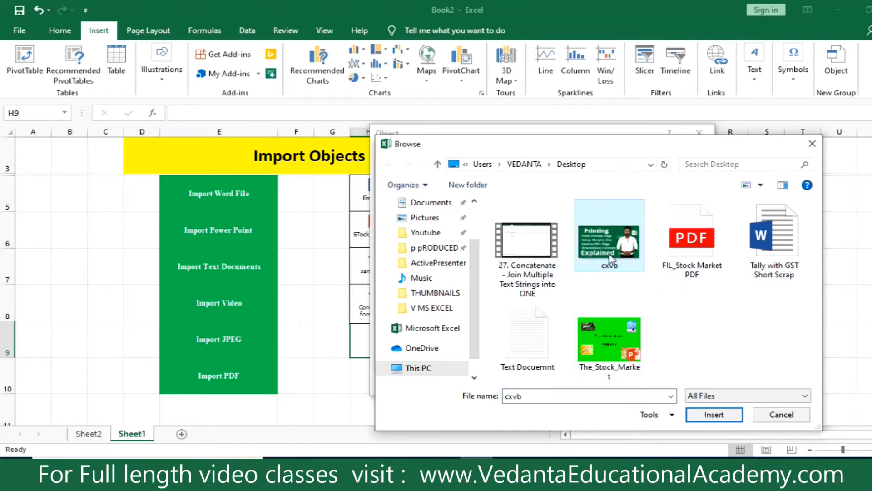
click(711, 415)
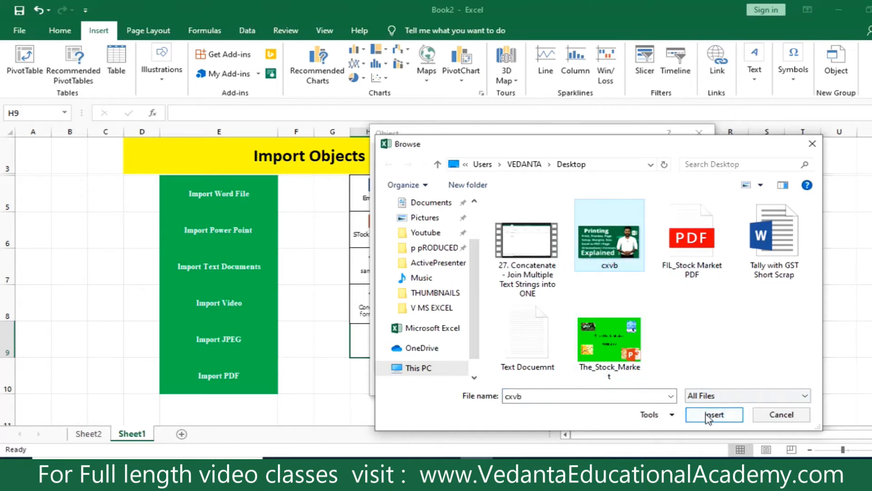
- Display the image as an icon with the caption My Image and insert it into the worksheet
click(626, 238)
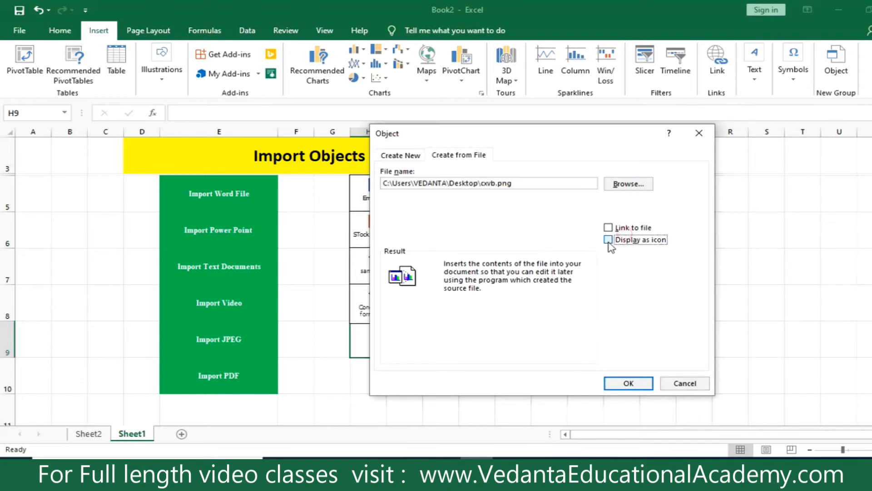
click(646, 358)
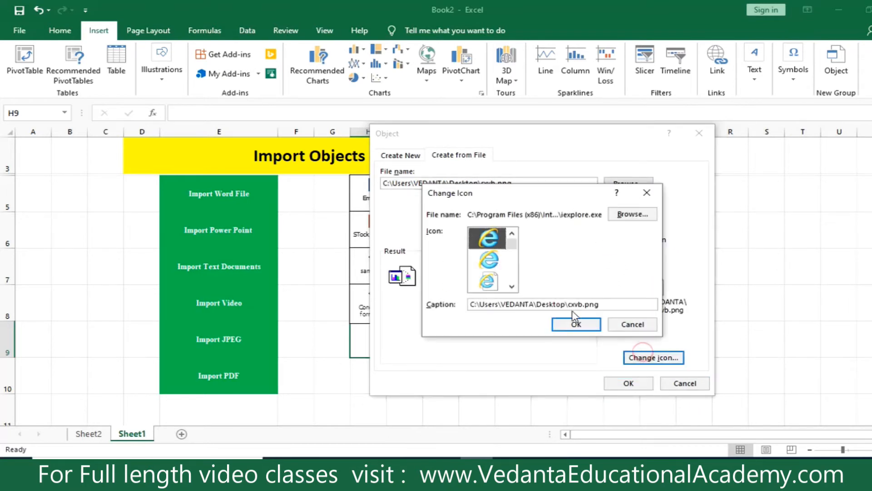
double_click(603, 301)
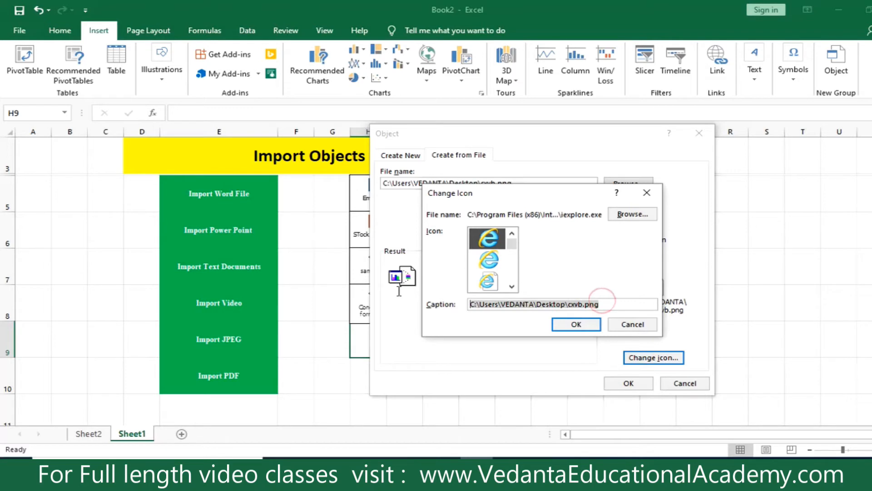
text(My Image)
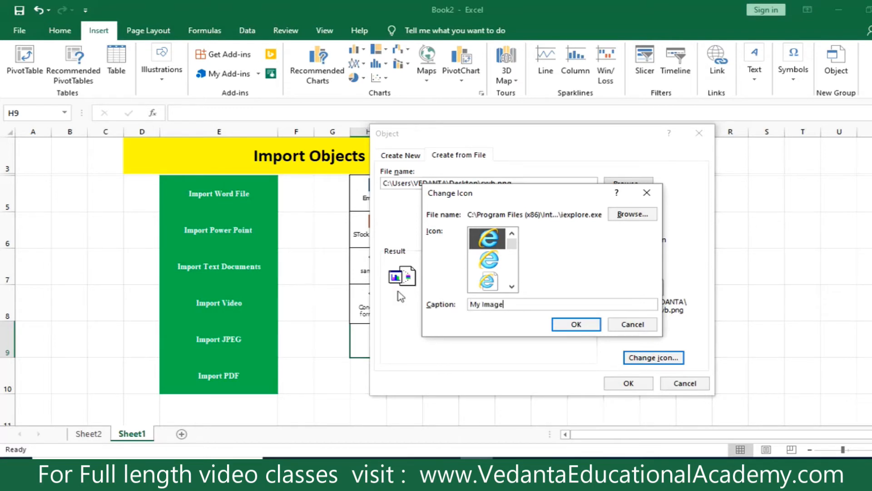
click(579, 326)
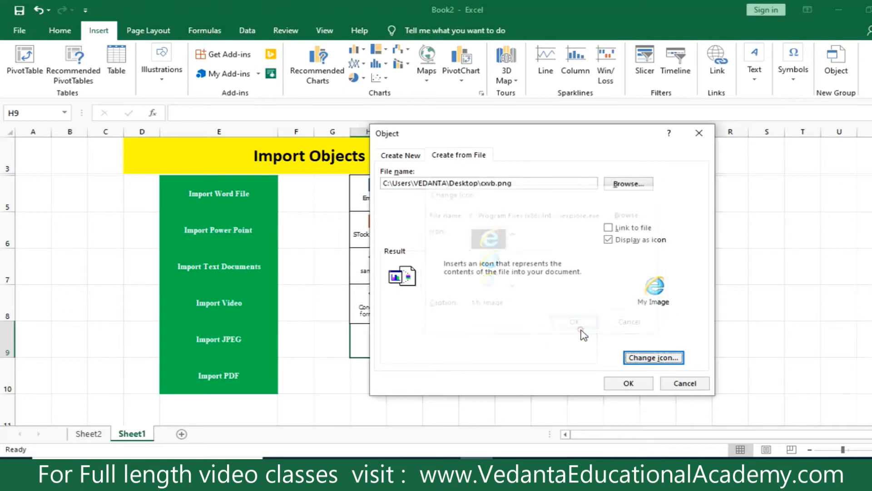
click(636, 382)
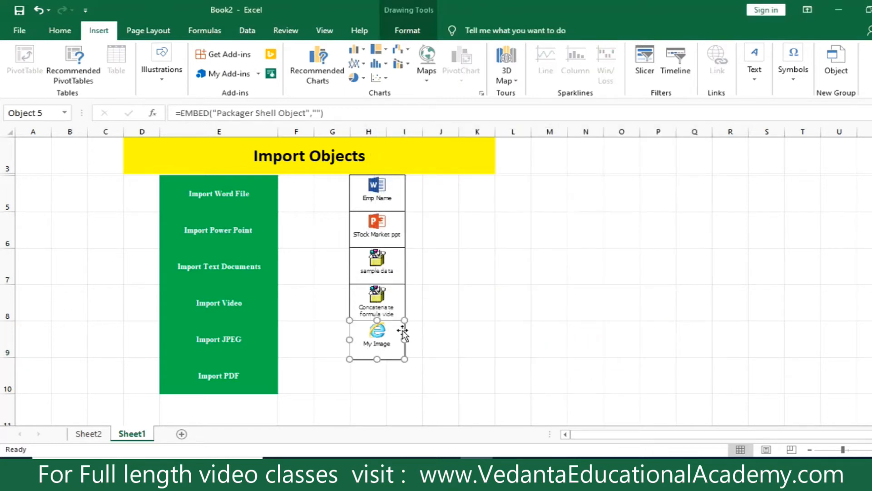
- Start inserting an object from a file at cell H10, using FIL_Stock Market PDF from the Desktop
click(370, 369)
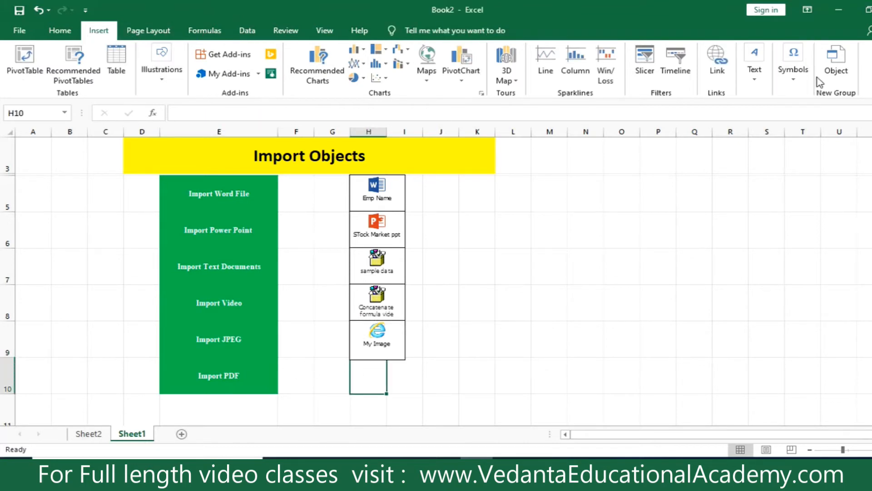
click(834, 70)
click(471, 154)
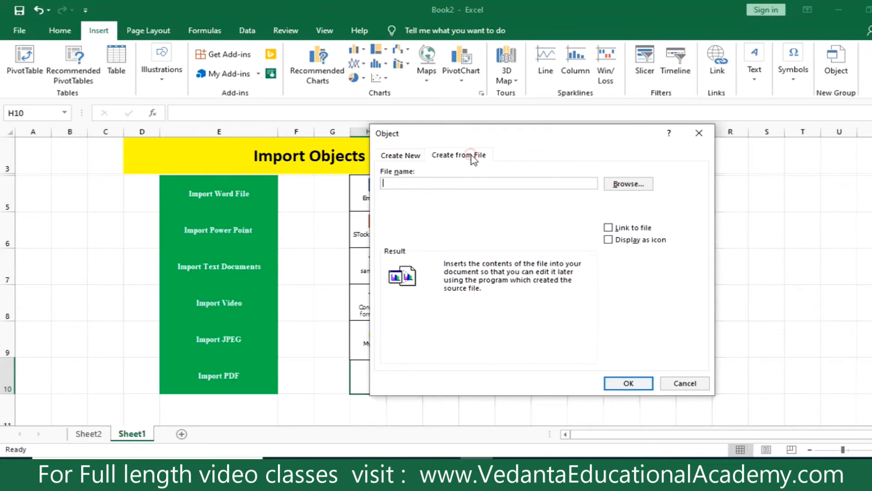
click(624, 191)
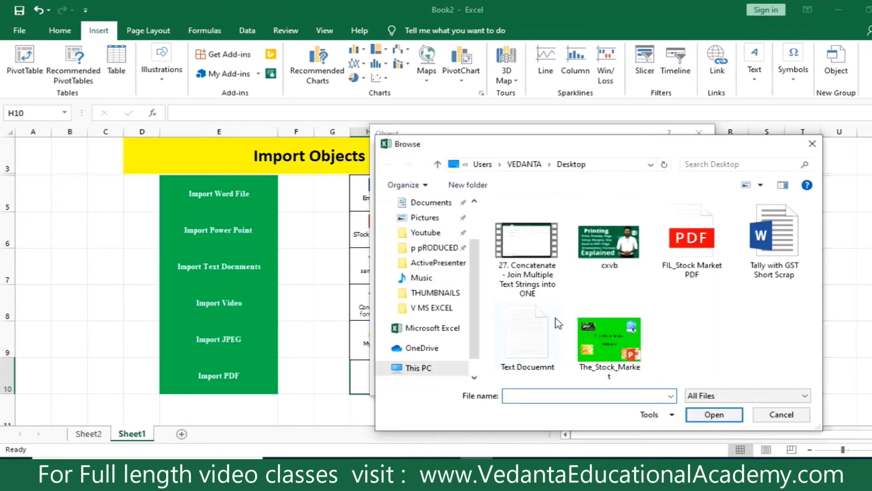
click(691, 244)
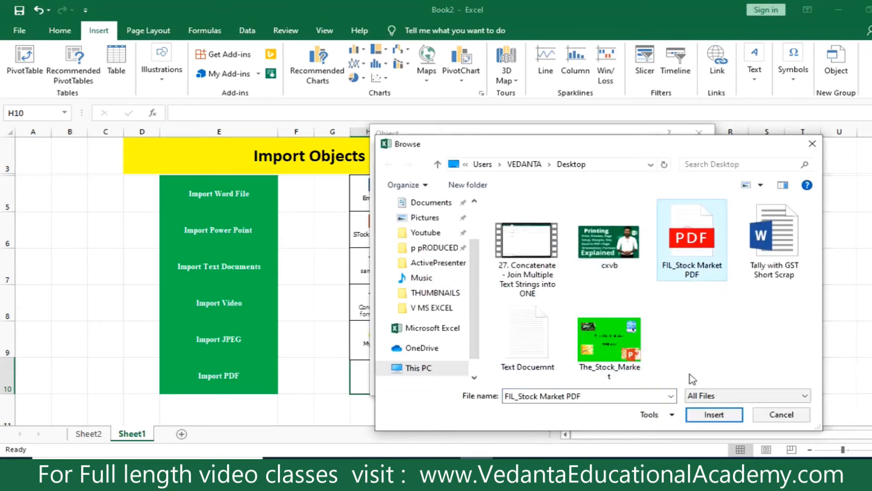
click(709, 414)
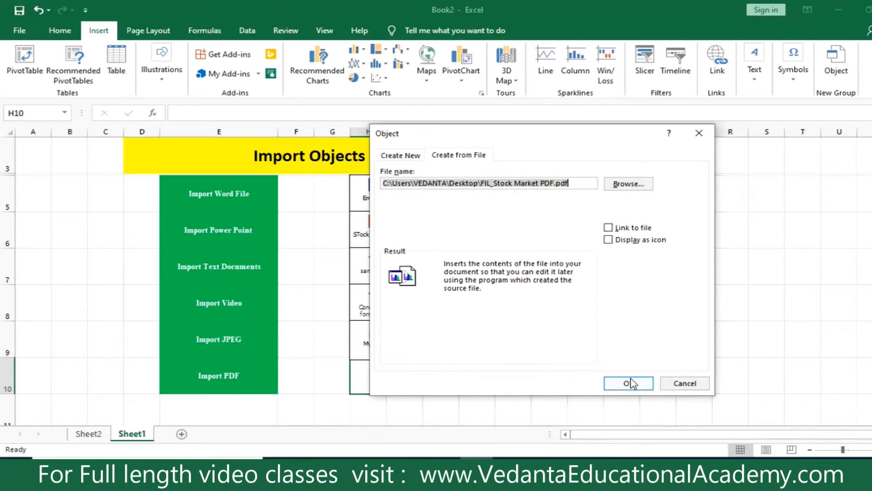
- Display the PDF as an icon with its default caption, insert it into the worksheet and deselect it
click(612, 241)
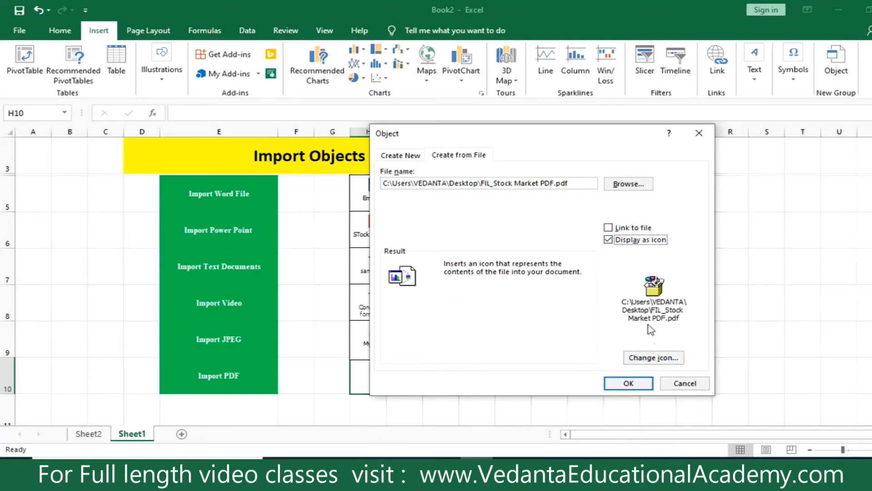
click(628, 383)
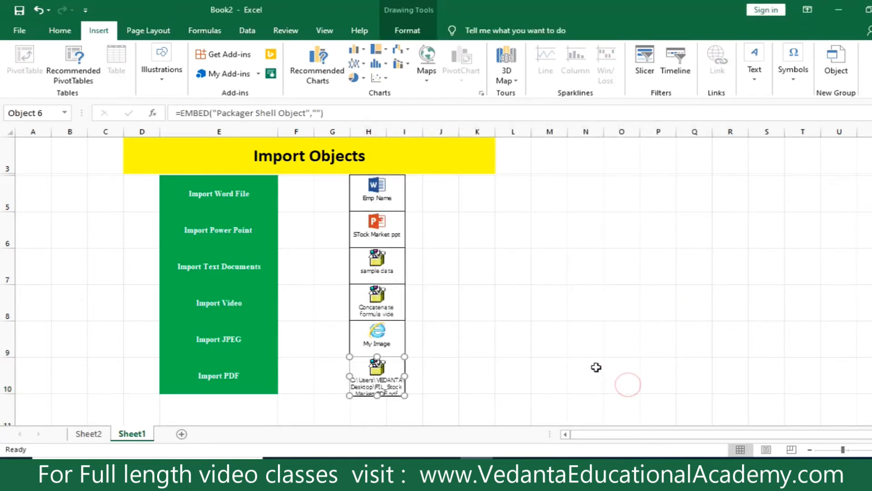
click(511, 301)
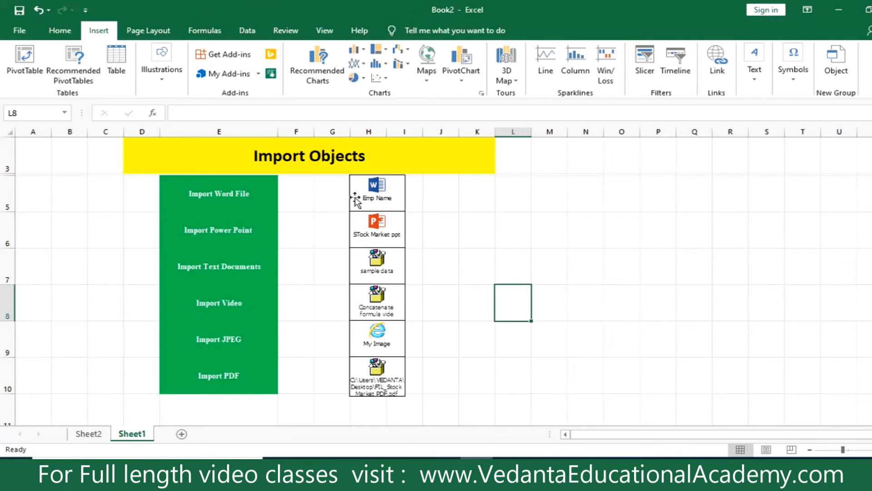
- Save the workbook as Book2 in the Downloads folder in the Excel Workbook format
click(26, 11)
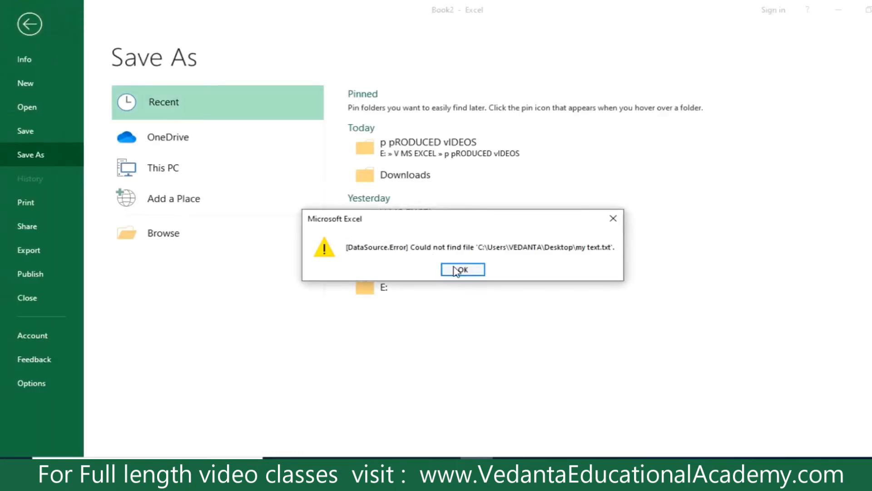
click(457, 270)
click(408, 182)
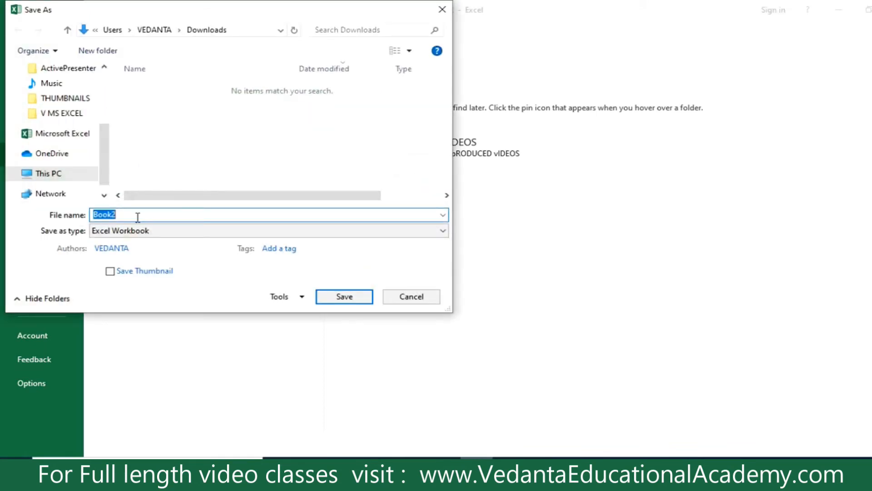
click(341, 301)
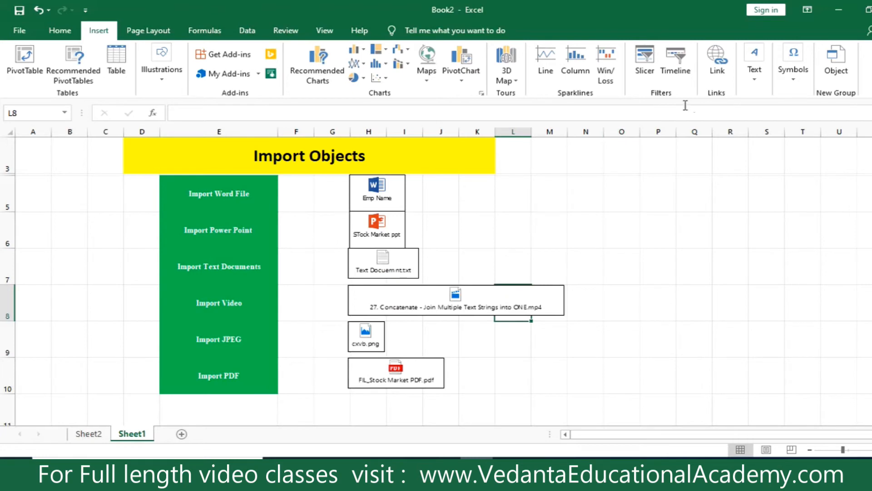
- Minimize the workbook and reopen the saved Book2 file from the Downloads folder in File Explorer
click(838, 9)
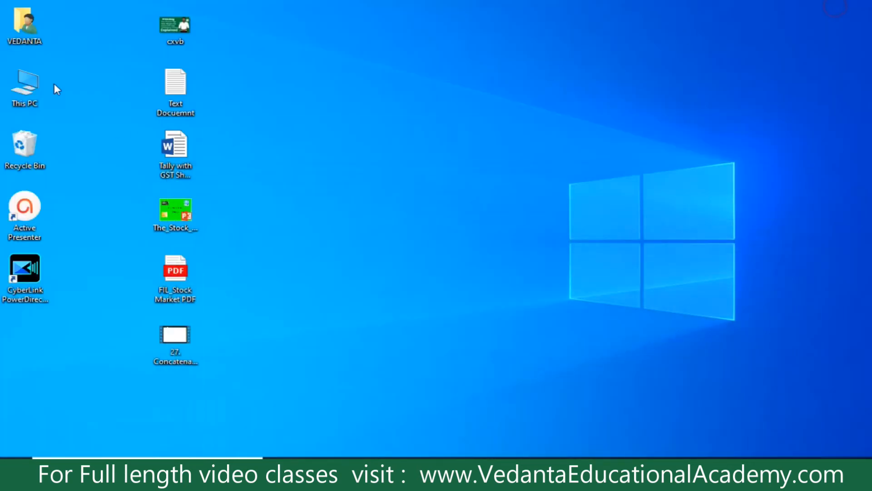
double_click(25, 93)
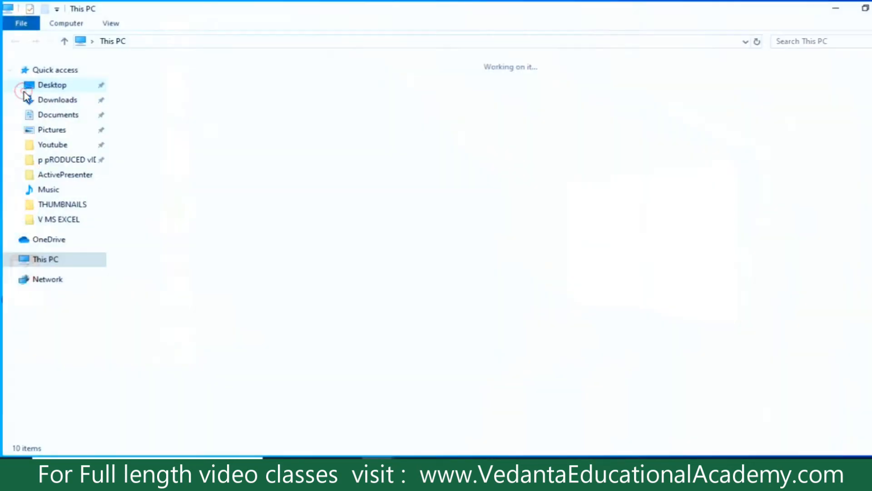
click(55, 98)
click(153, 113)
click(152, 112)
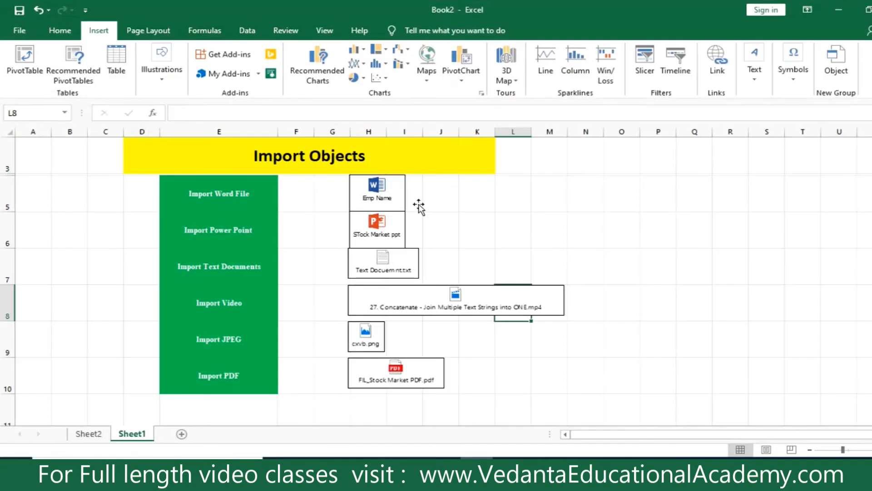
- Open the embedded Word document Emp Name from its worksheet icon, view its contents and close it
click(506, 210)
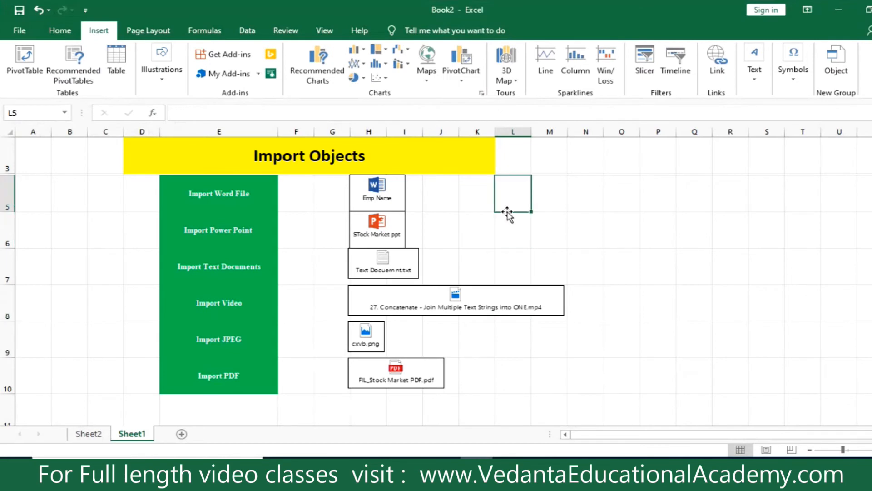
click(375, 188)
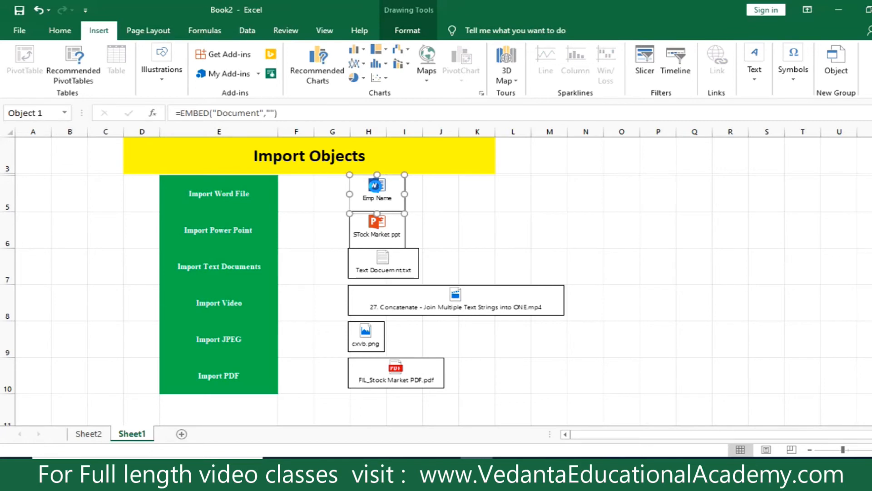
double_click(375, 188)
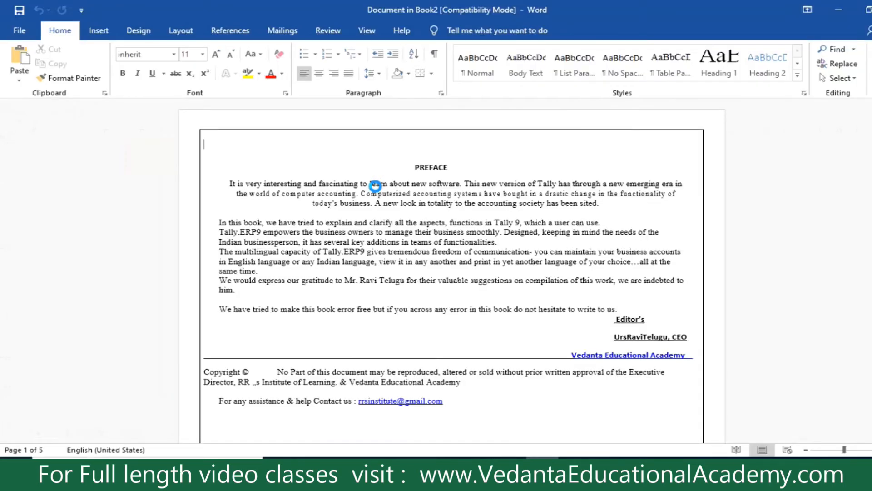
scroll(452, 205, up, 7)
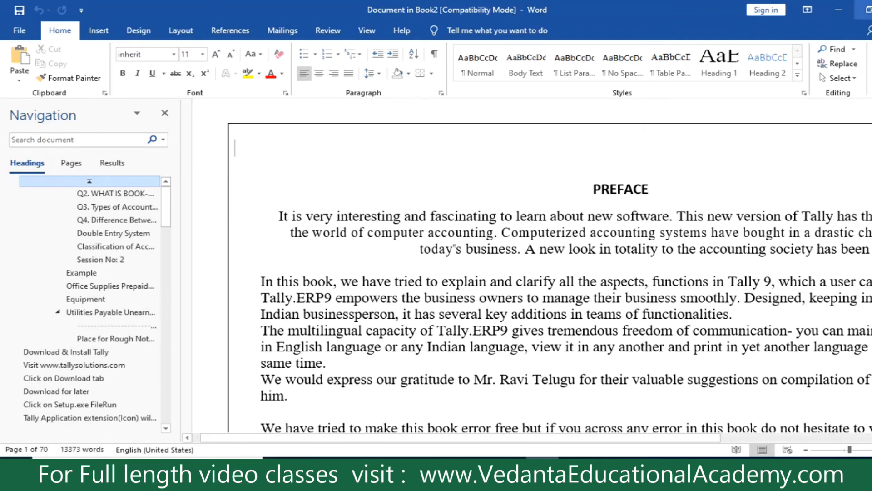
click(867, 9)
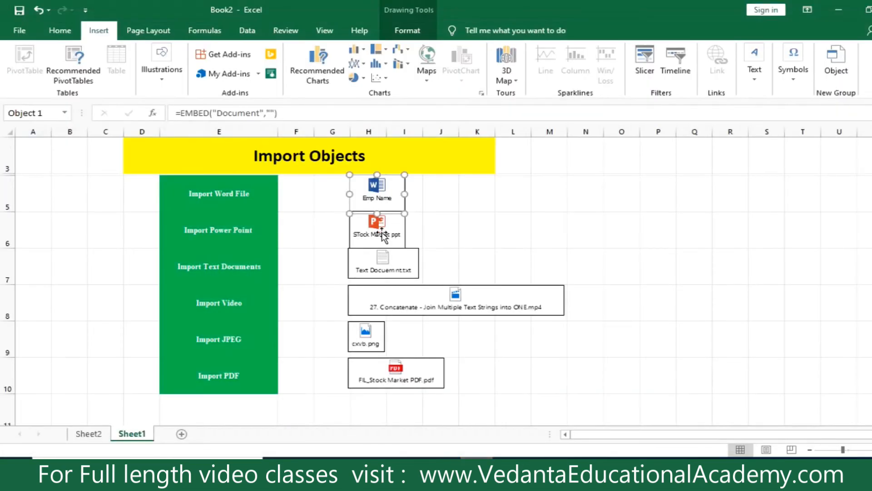
- Play the embedded Stock Market presentation from its icon, look through its slides and exit the slide show
double_click(380, 227)
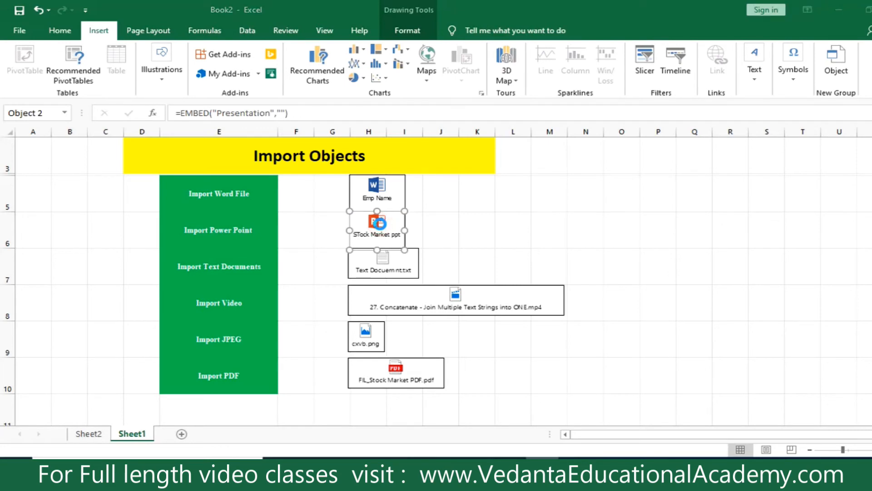
scroll(383, 227, down, 5)
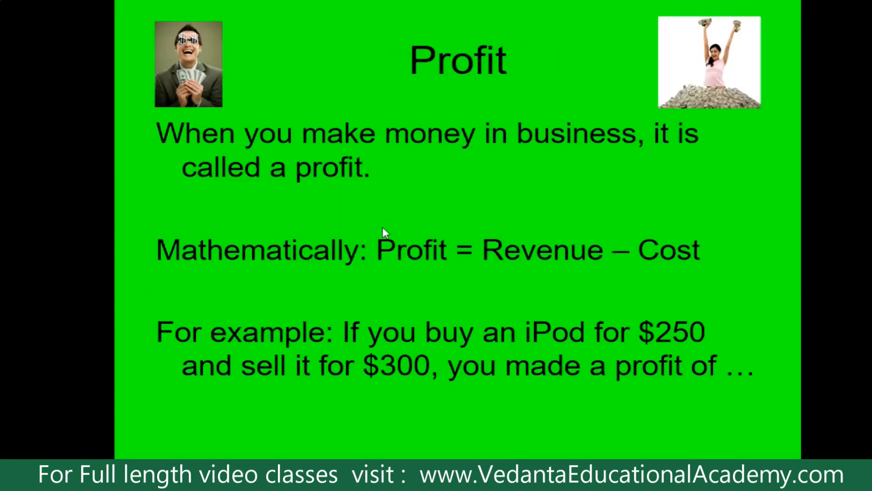
key(Escape)
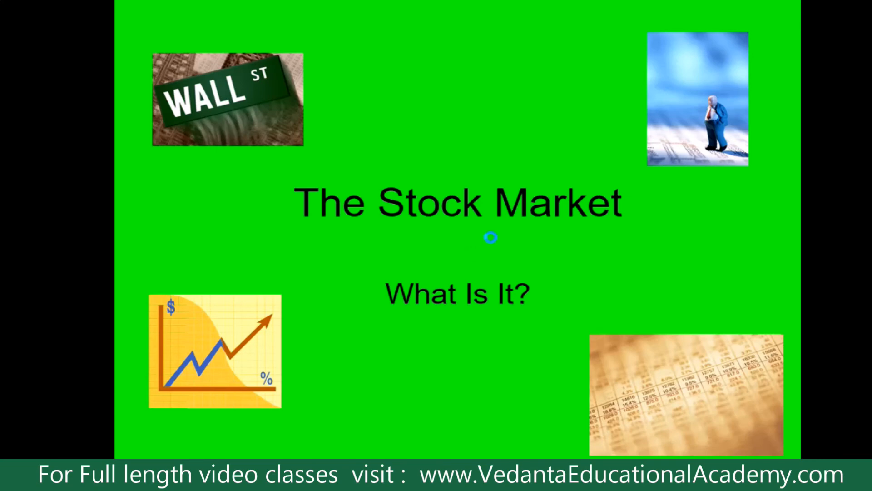
scroll(491, 237, down, 9)
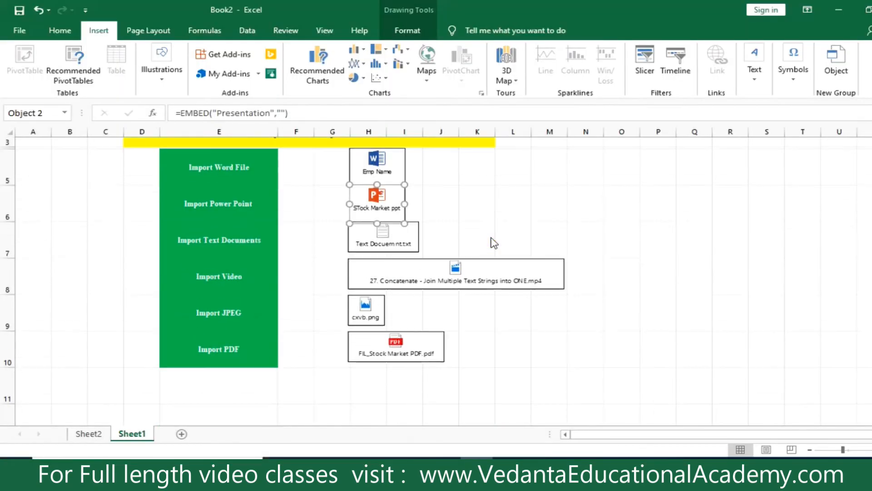
- Open the embedded text document from its icon, view it in Notepad, close it and dismiss the Excel alert
scroll(479, 214, up, 1)
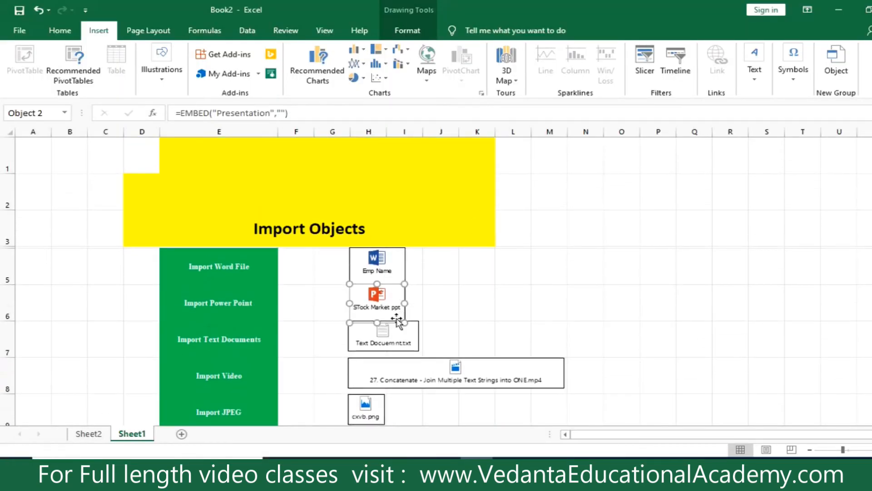
double_click(382, 334)
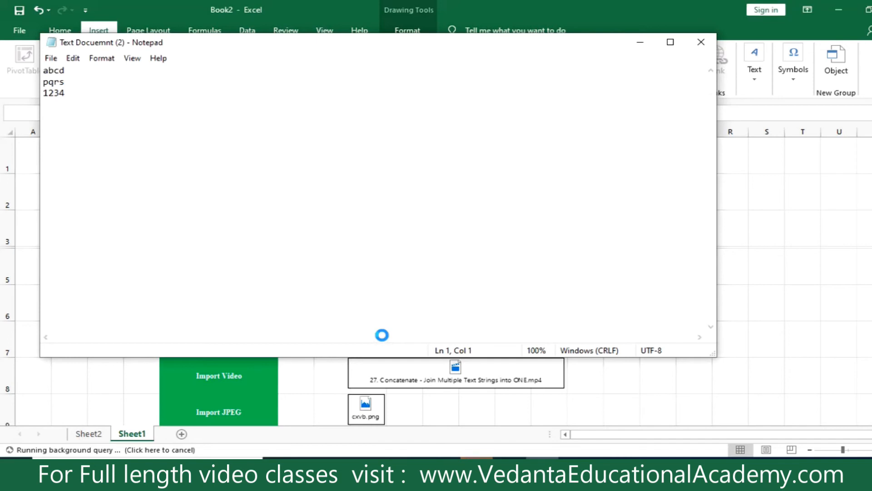
click(700, 40)
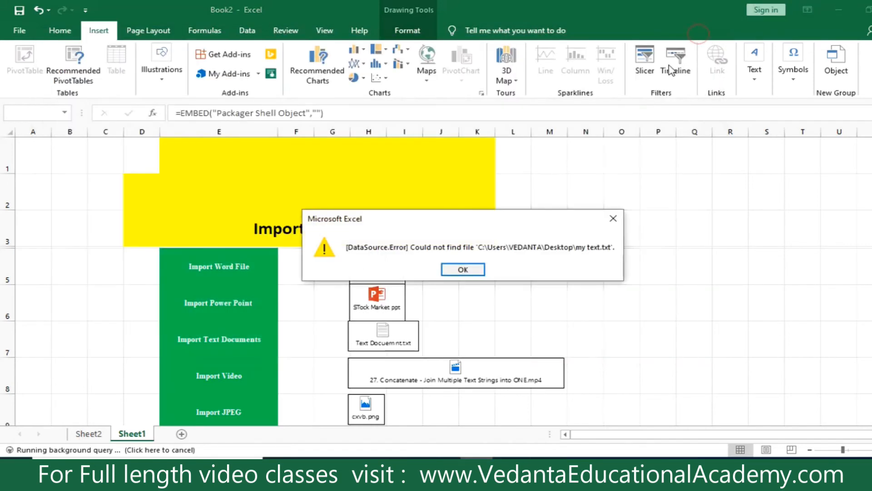
click(467, 269)
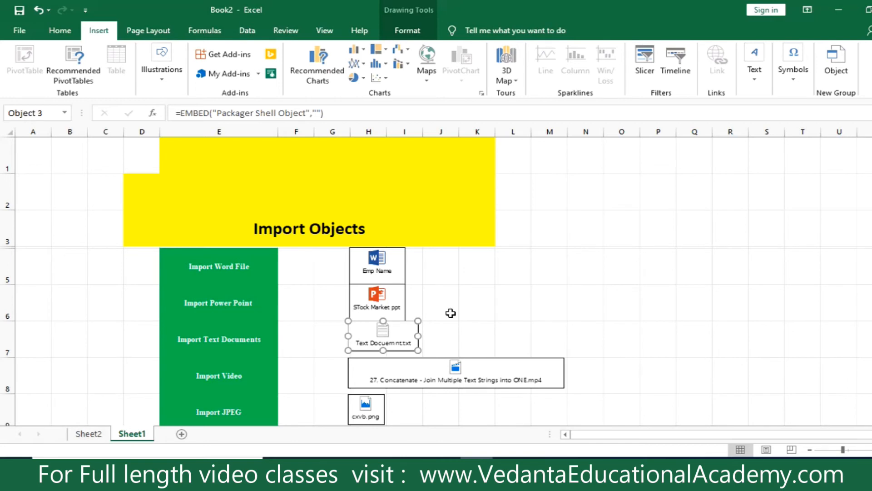
- Play the embedded Concatenate video from its icon, skip ahead through the playback and return to the worksheet
double_click(457, 369)
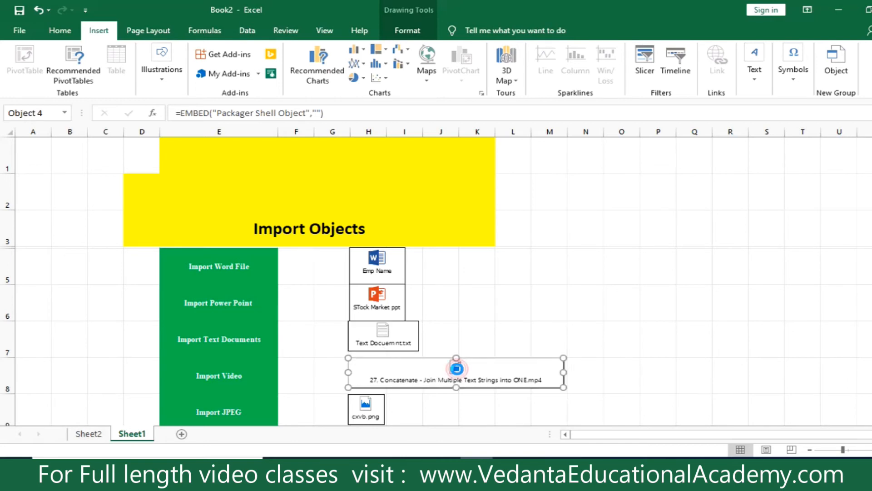
click(504, 233)
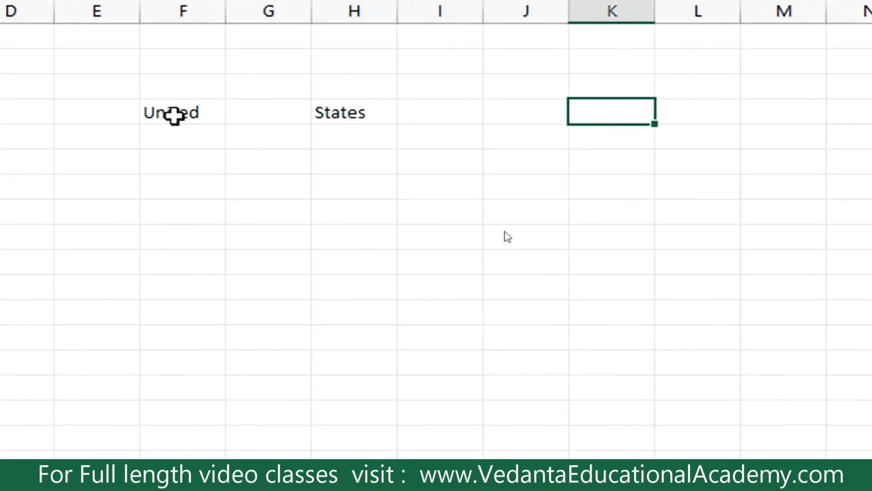
drag(265, 412, 364, 413)
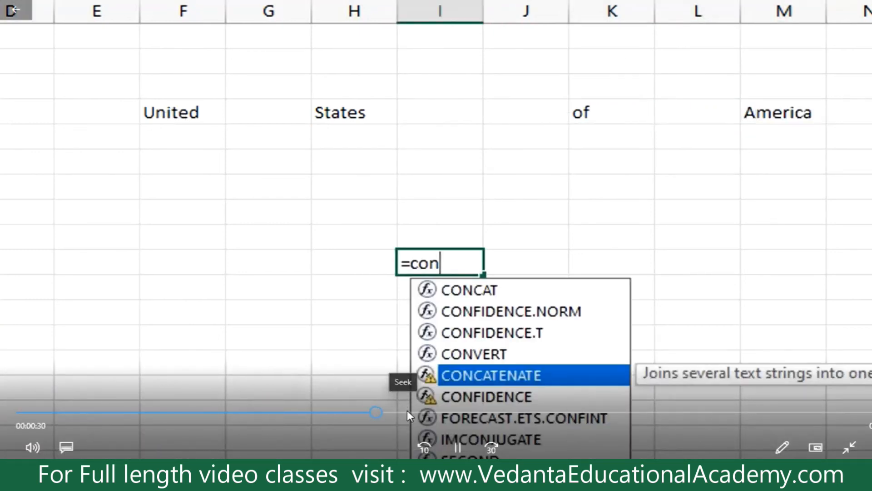
click(483, 413)
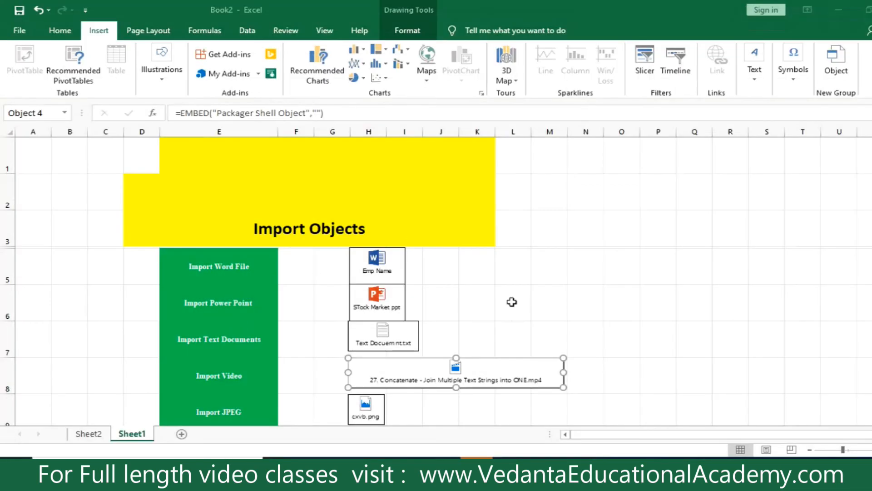
- Open the embedded image cxvb.png from its icon, allow the package contents to open, view it and close it
scroll(536, 270, down, 1)
click(371, 301)
double_click(371, 300)
click(489, 235)
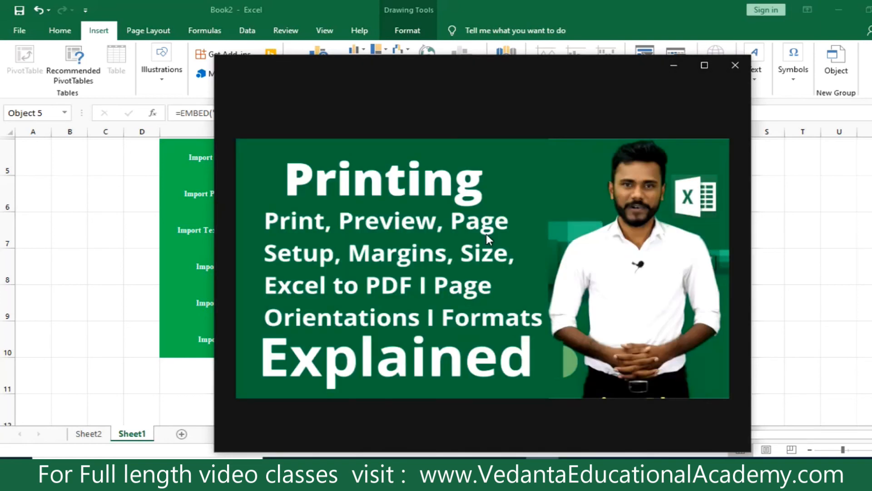
click(736, 67)
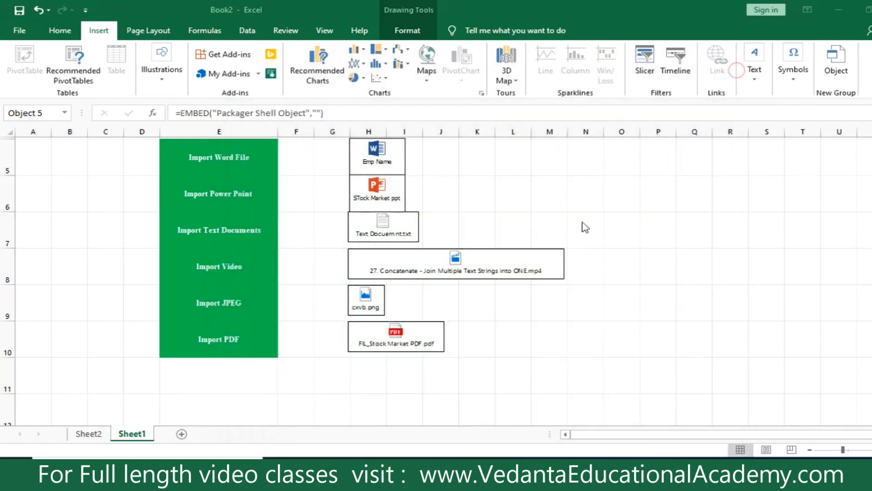
- Open the embedded FIL_Stock Market PDF from its icon, look through its first pages and close it
double_click(397, 334)
click(488, 235)
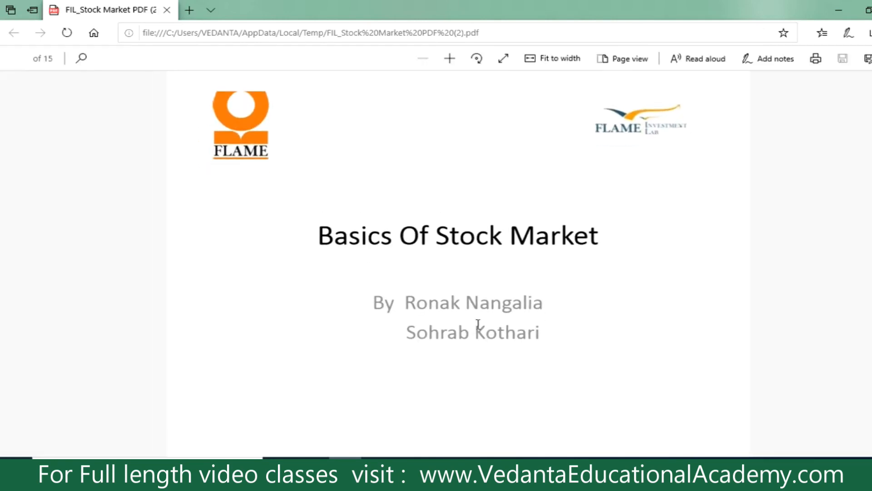
scroll(478, 324, down, 3)
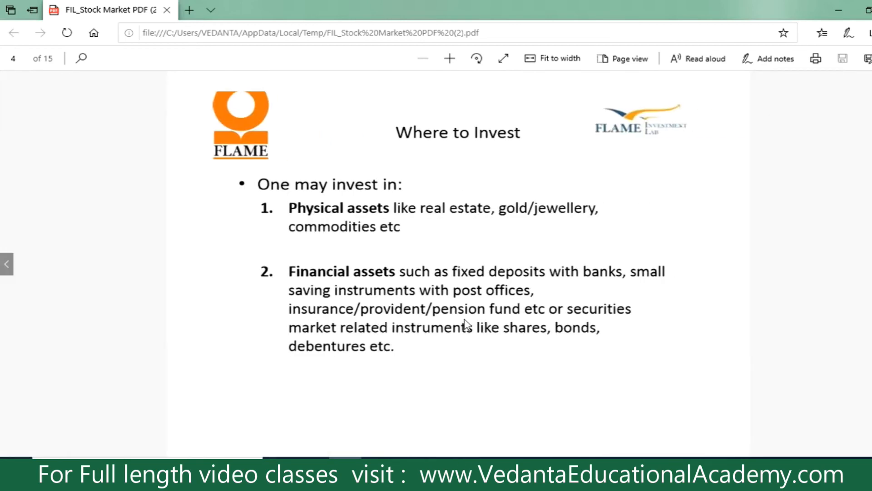
click(871, 10)
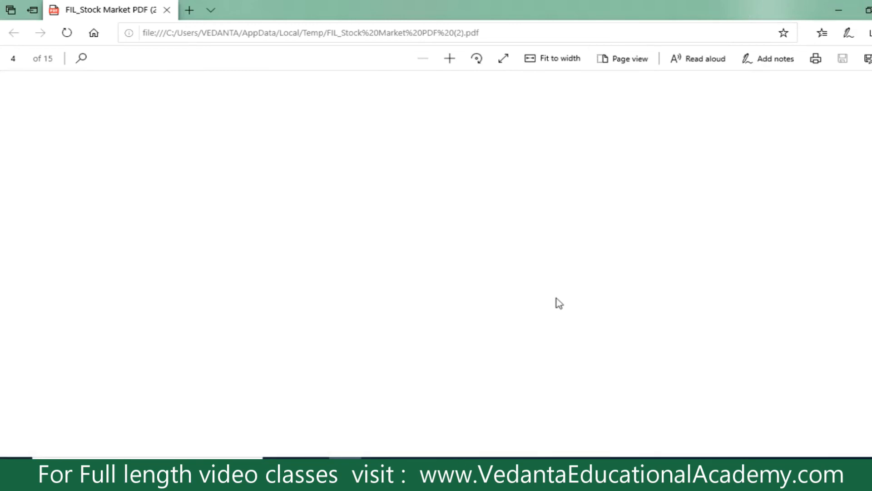
scroll(588, 283, up, 2)
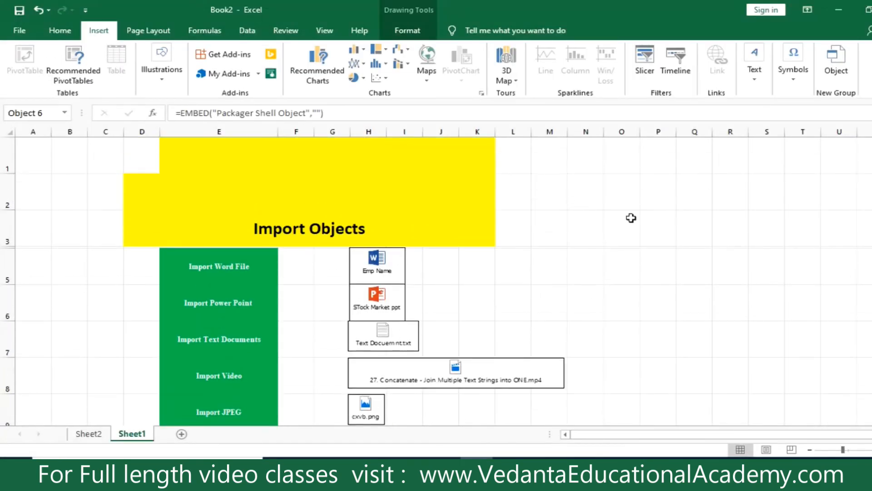
click(165, 82)
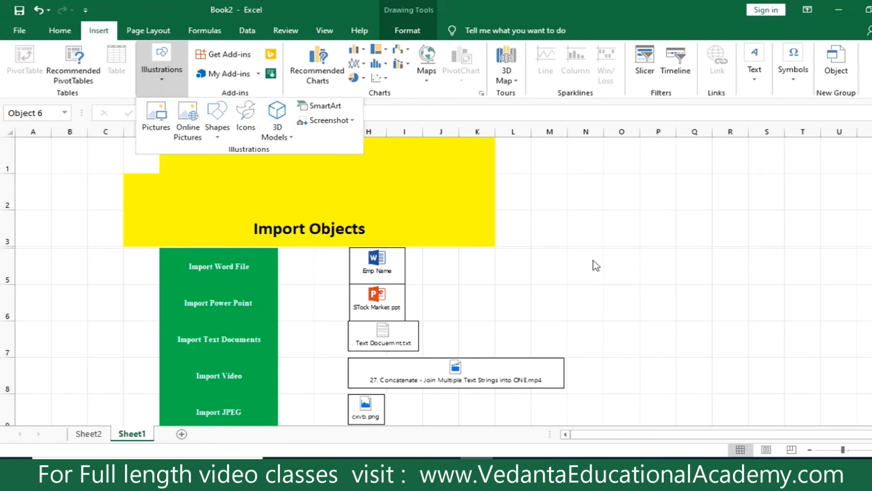
click(630, 272)
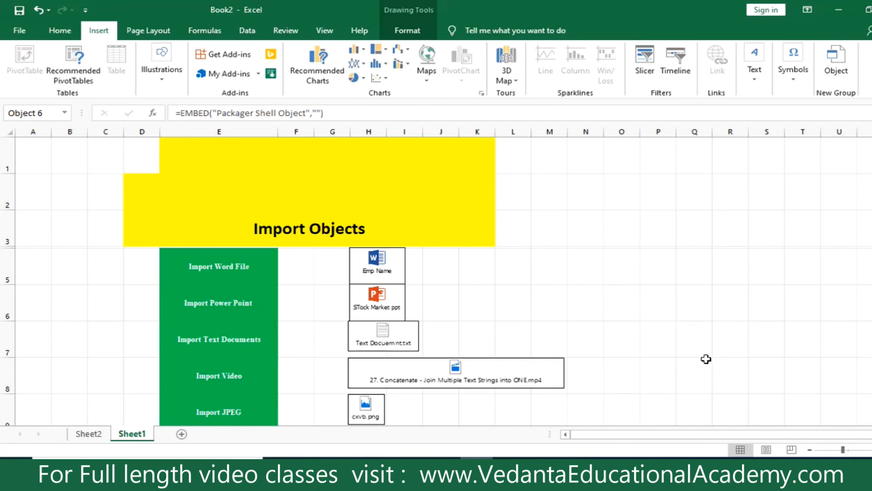